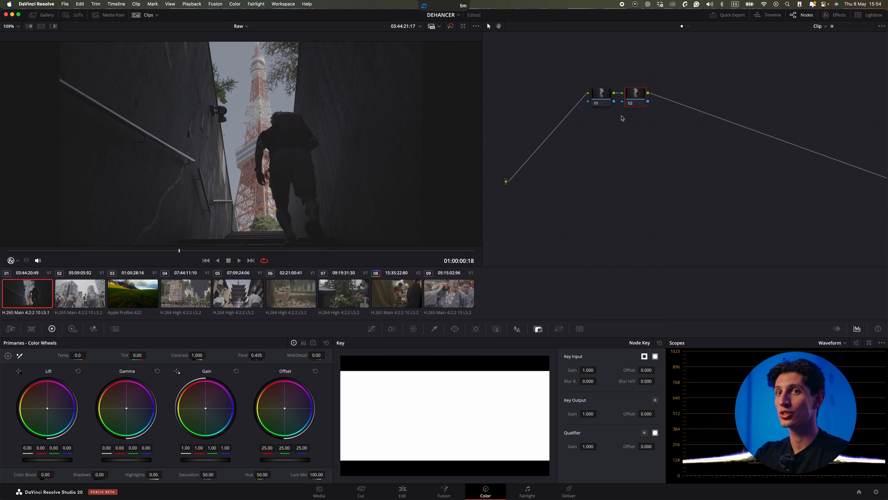
Label the second node in the node graph Dehancer.
drag(628, 100, 651, 99)
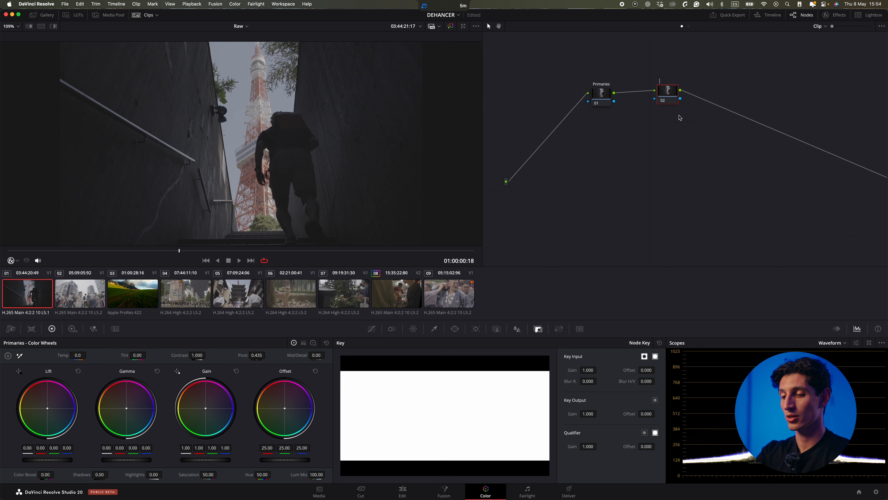
text(Dehancer)
key(Return)
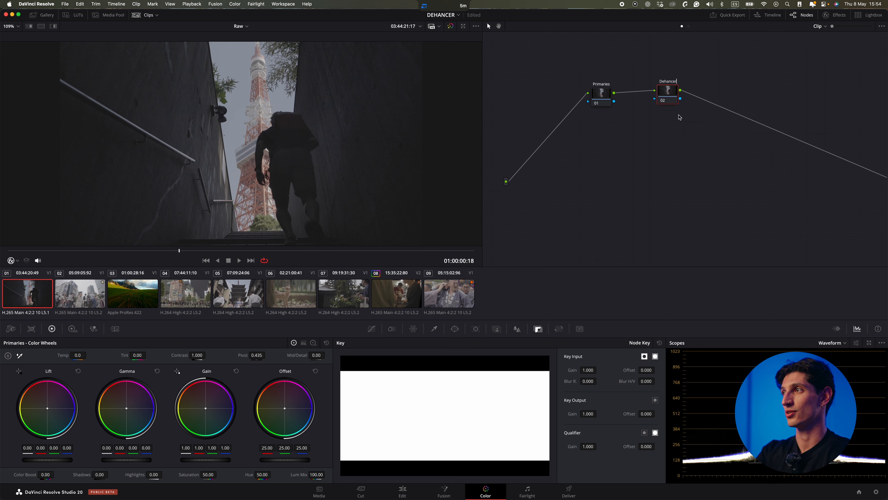
Search the effects library for Dehan and apply Dehancer Pro to the Dehancer node.
click(835, 15)
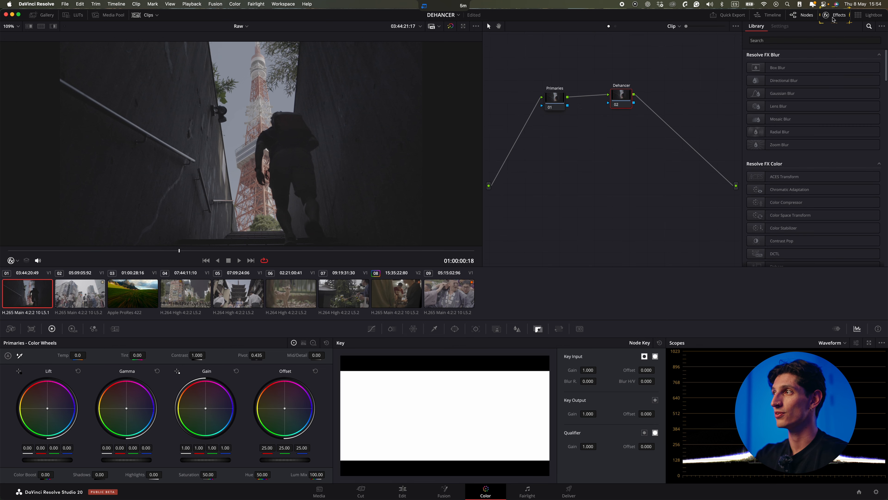
click(830, 39)
text(Dehan)
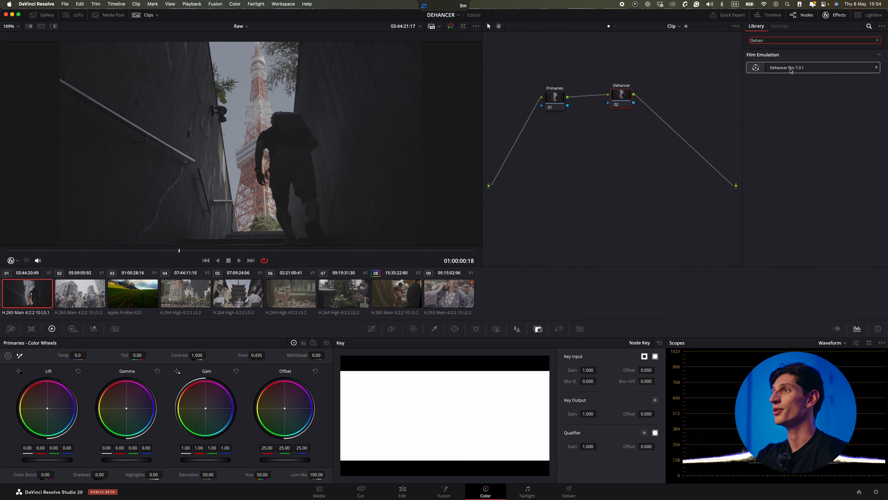
drag(790, 68, 621, 96)
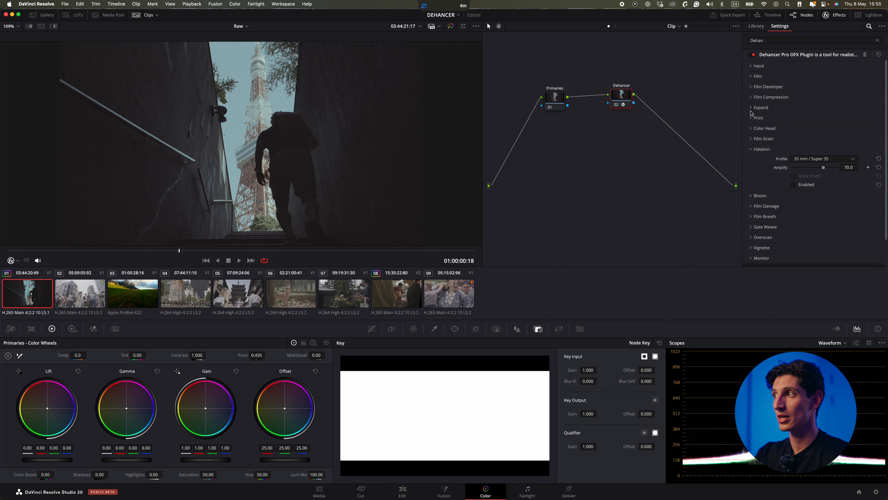
Disable all tools in the Dehancer plugin's Options section.
alt+click(763, 120)
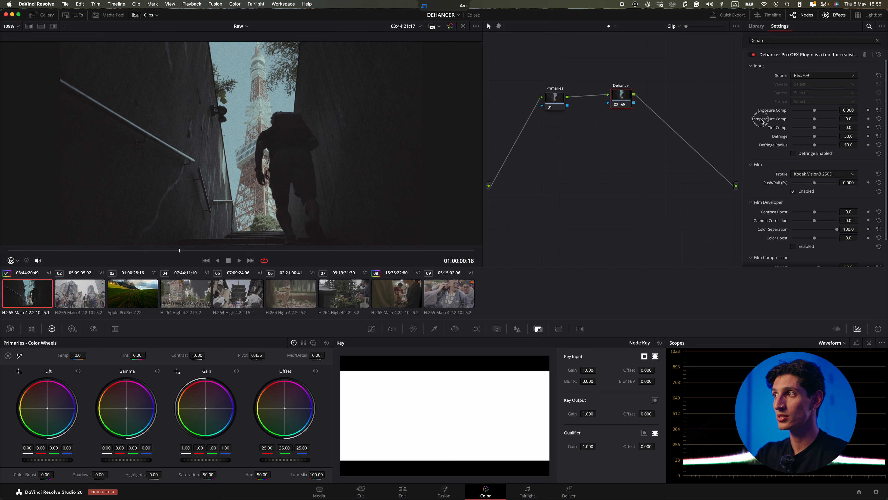
alt+click(760, 67)
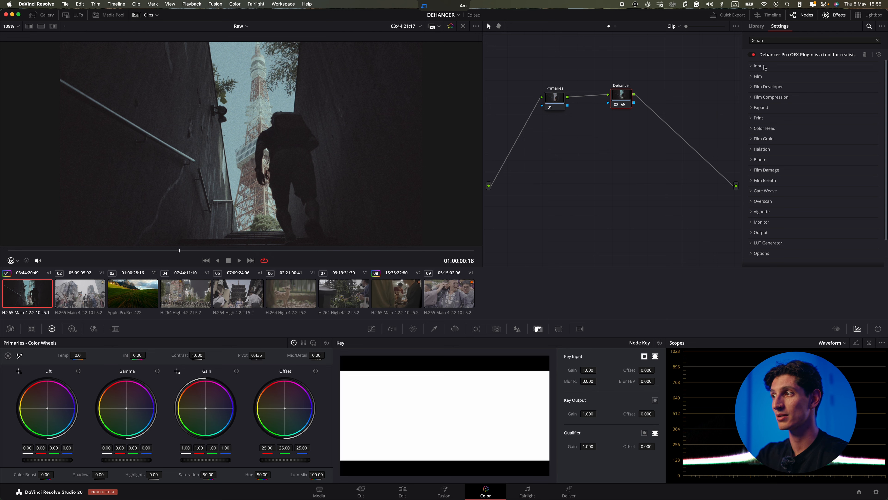
scroll(763, 257, down, 2)
click(753, 225)
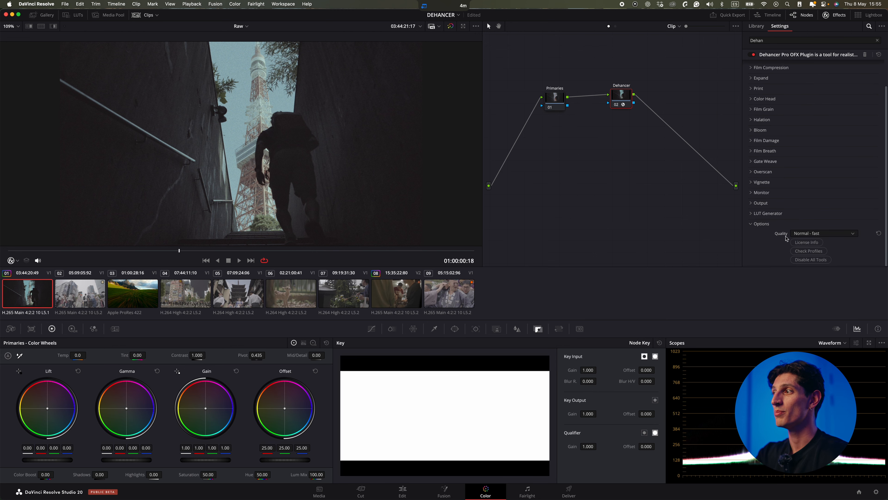
click(810, 259)
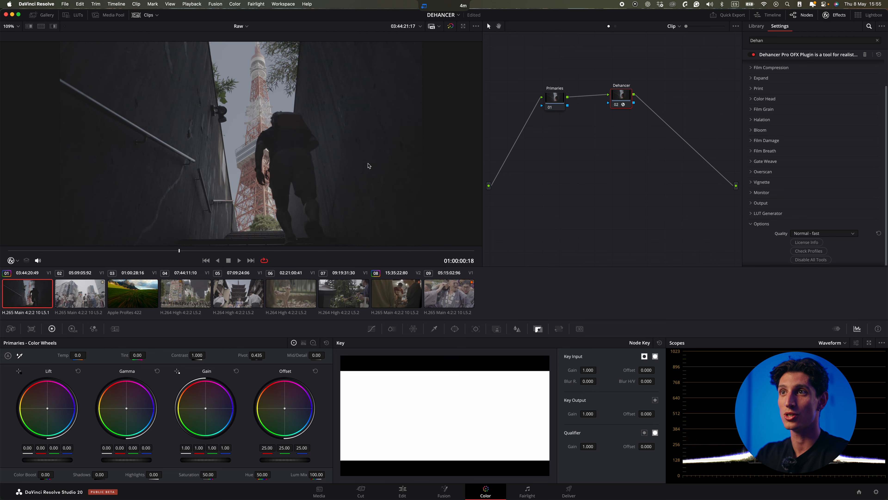
click(775, 224)
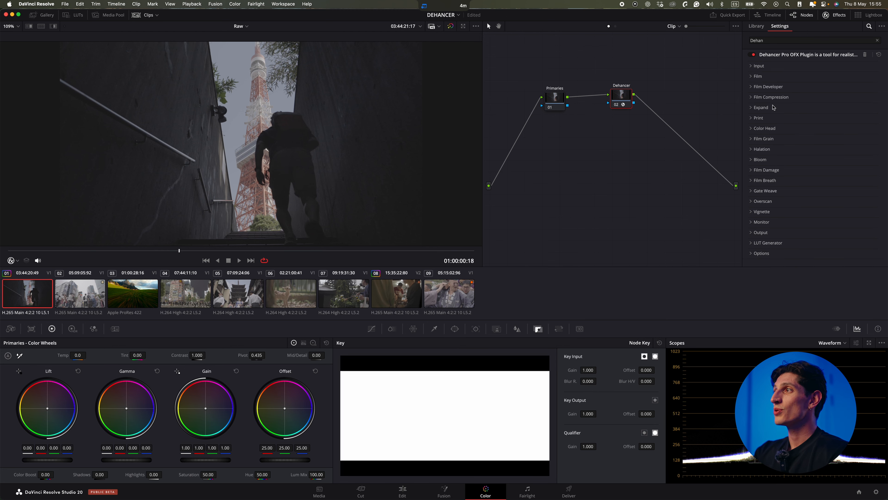
Set the Input source to Choose Camera: vendor Sony, camera Alpha 7S III, format S-Log3 S-Gamut3.Cine.
click(754, 66)
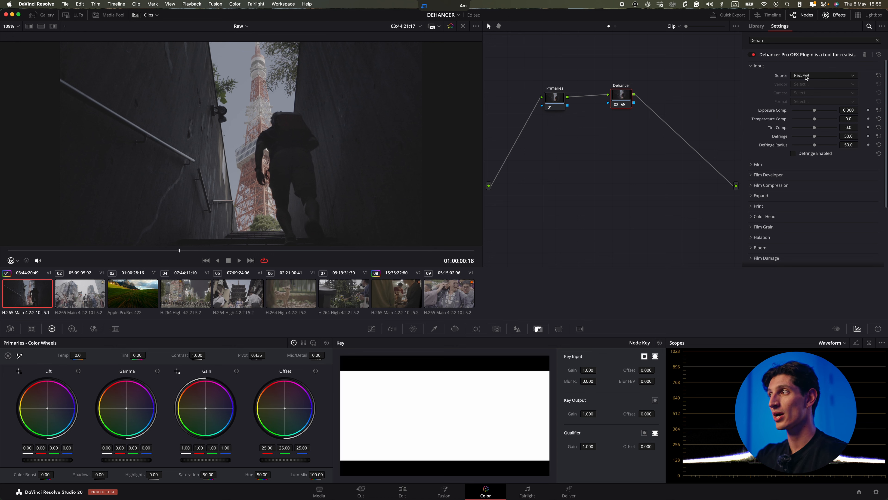
click(807, 76)
click(813, 142)
click(812, 84)
click(805, 164)
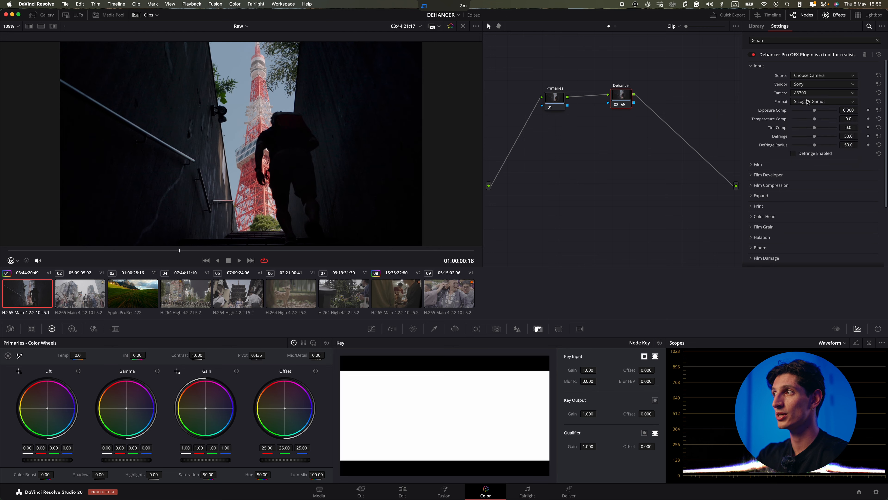
click(811, 93)
click(817, 163)
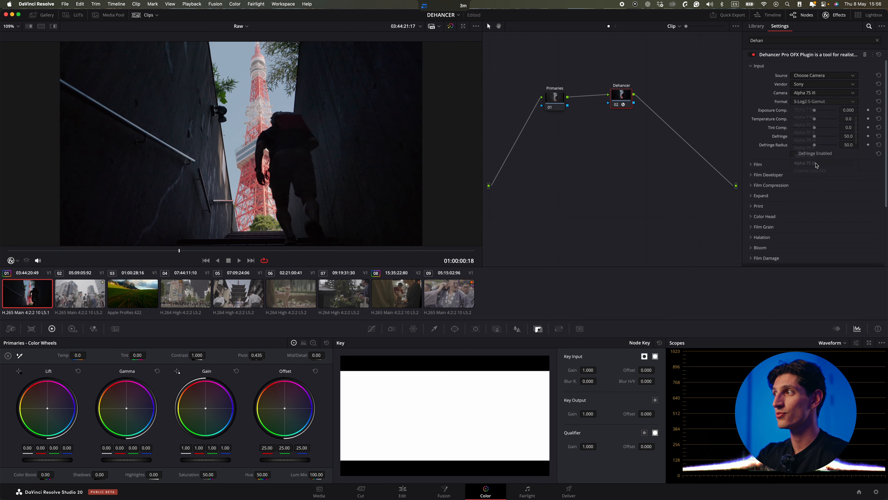
click(810, 101)
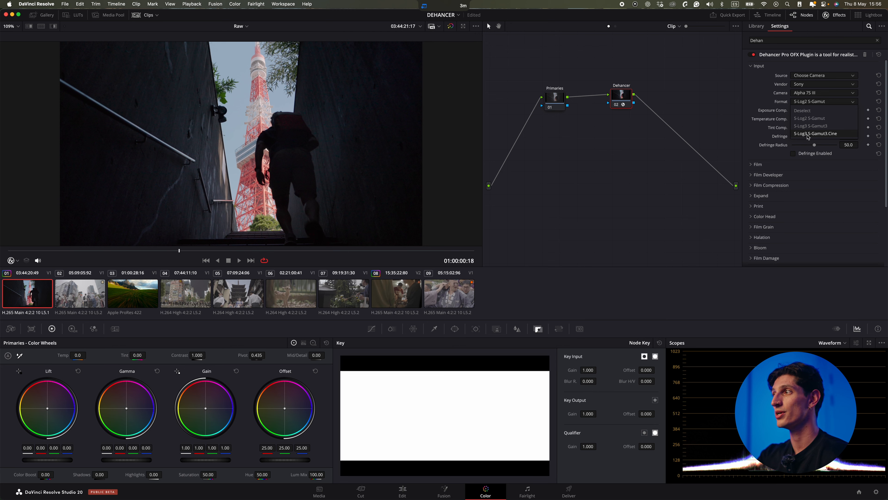
click(810, 135)
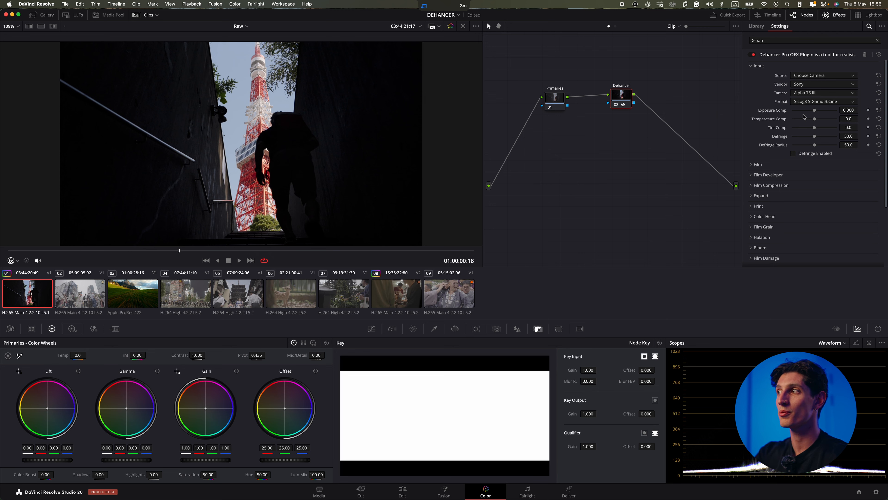
Open the Film section and toggle the film stage off and on to compare.
click(555, 100)
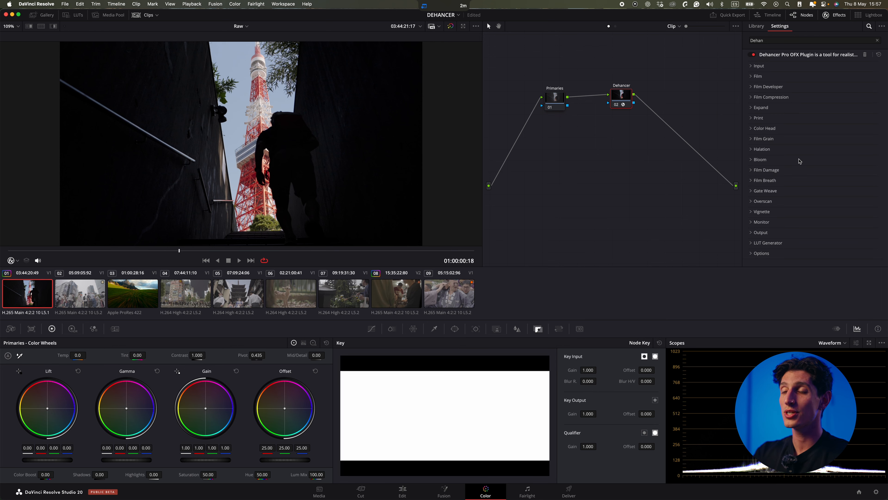
click(758, 76)
click(792, 103)
click(793, 104)
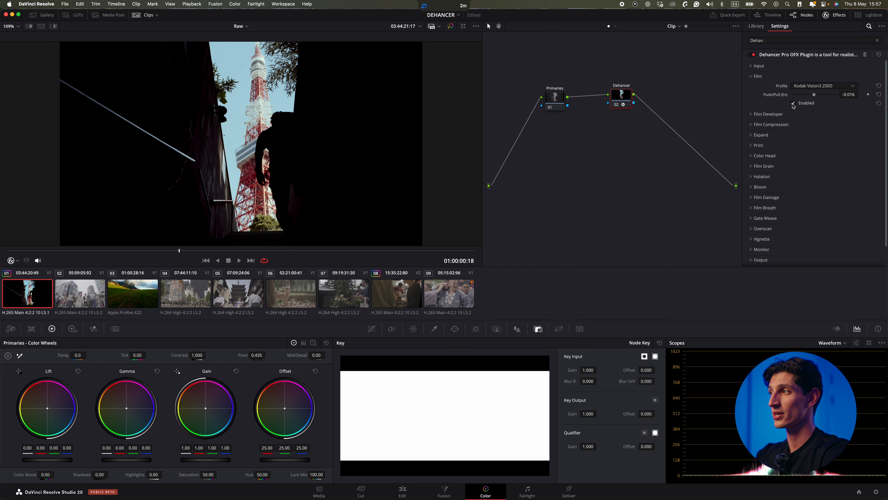
Keep the Kodak Vision3 250D film profile and set Push/Pull to about 0.636 EV.
click(801, 86)
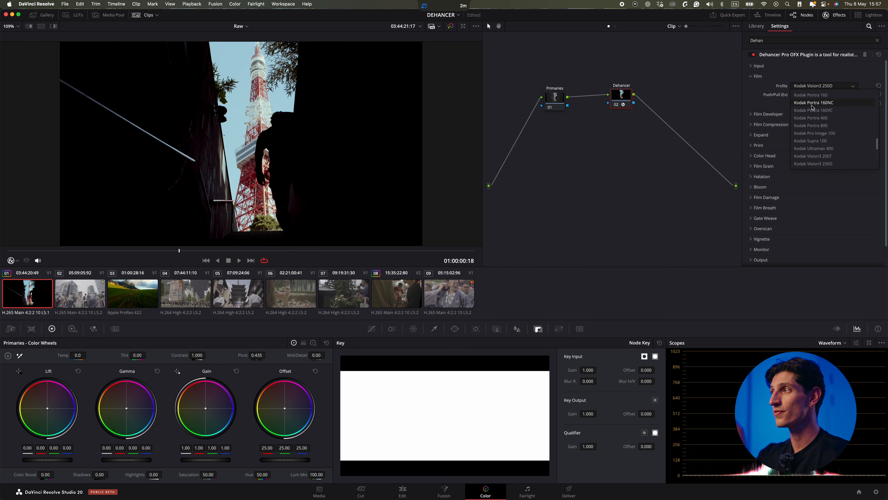
mouse_move(879, 144)
mouse_down()
mouse_move(875, 92)
mouse_move(877, 155)
mouse_up()
click(820, 89)
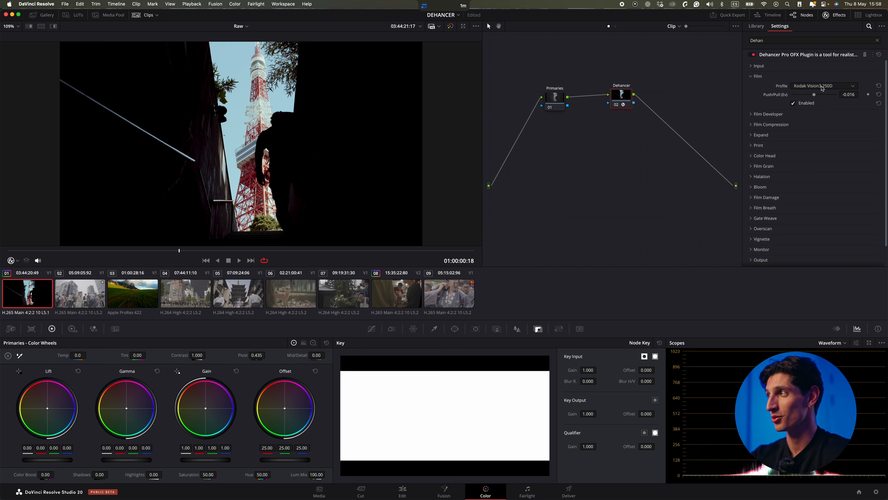
drag(814, 94, 823, 98)
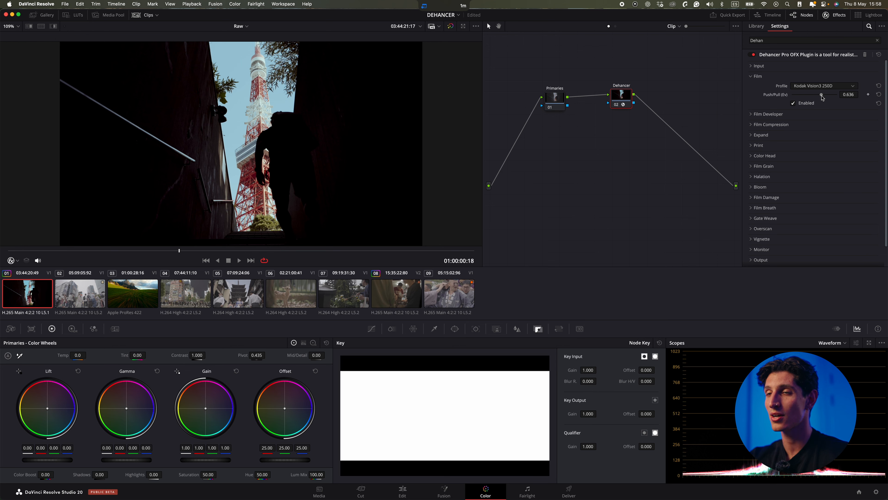
click(756, 76)
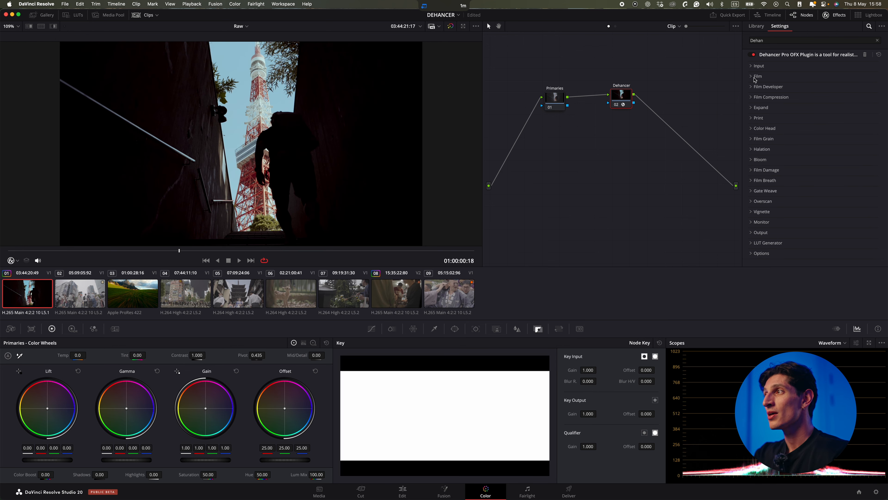
Set the Print profile to Kodak 2383 Print Film and nudge its target white and color density.
click(759, 118)
click(818, 128)
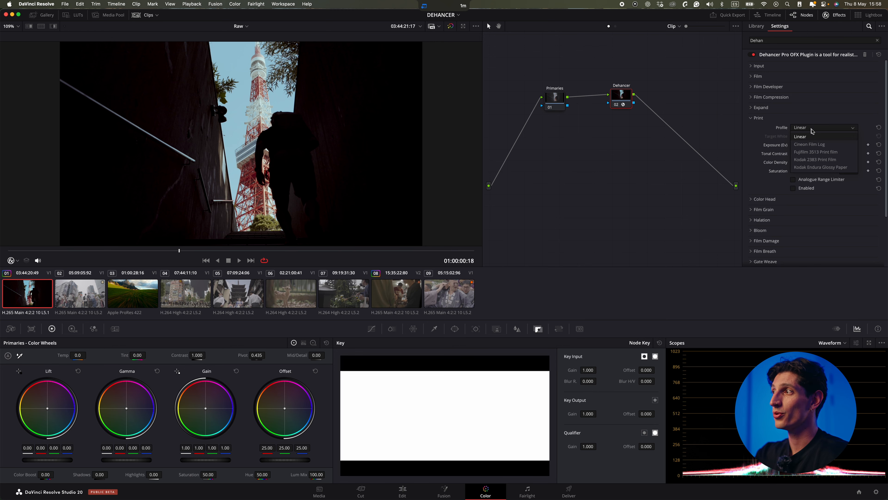
click(818, 160)
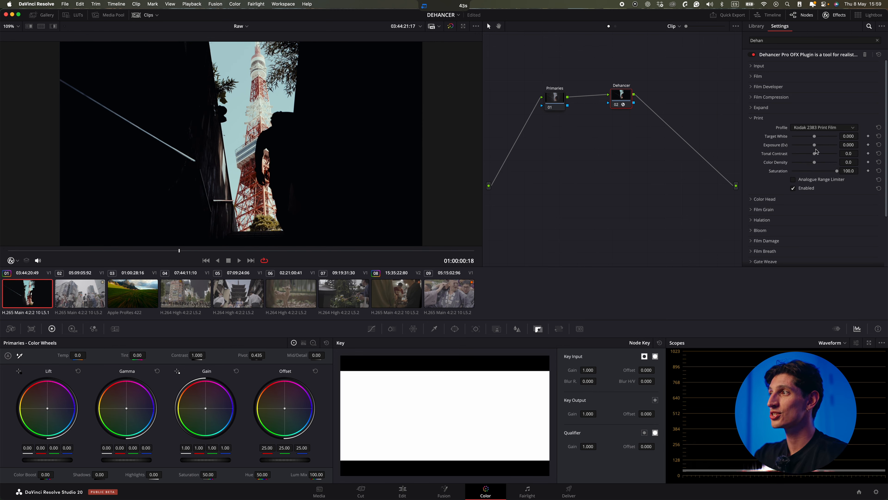
mouse_move(815, 137)
mouse_down()
mouse_move(799, 135)
mouse_move(828, 137)
mouse_move(818, 136)
mouse_move(831, 146)
mouse_move(817, 145)
mouse_move(816, 136)
mouse_up()
mouse_move(814, 162)
mouse_down()
mouse_move(824, 162)
mouse_move(816, 163)
mouse_up()
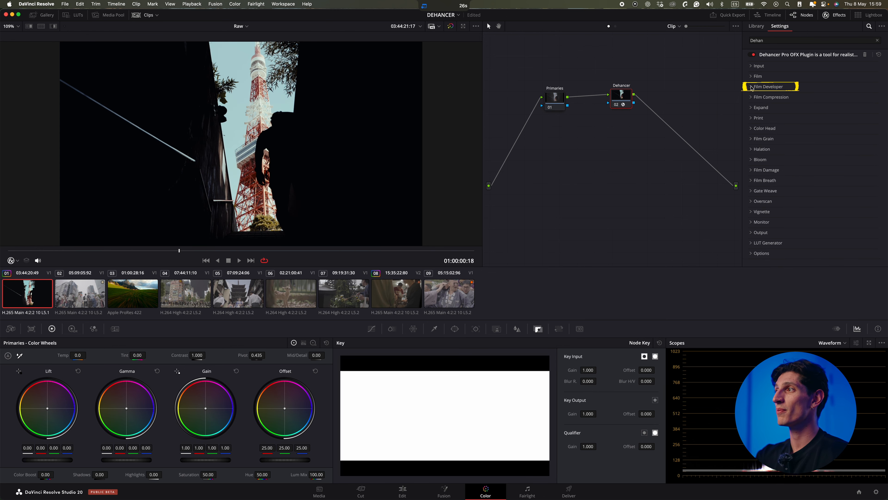
Adjust the Film Developer contrast boost.
click(752, 86)
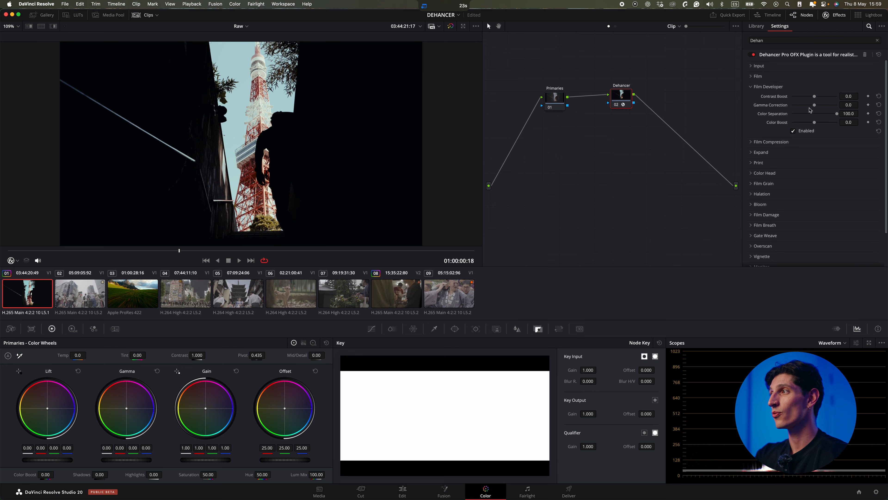
mouse_move(814, 96)
mouse_down()
mouse_move(799, 99)
mouse_move(816, 97)
mouse_move(806, 105)
mouse_move(825, 124)
mouse_up()
click(762, 87)
Toggle Film Compression off and on to compare its effect on the image.
click(762, 98)
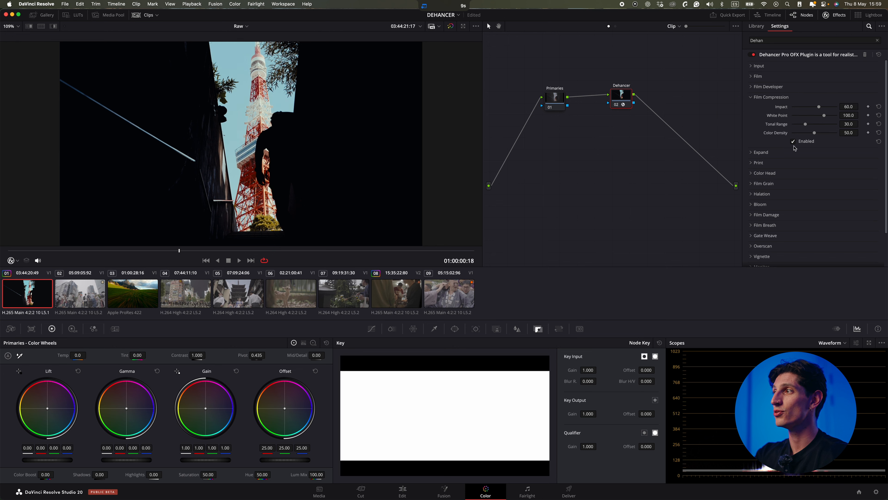
click(793, 141)
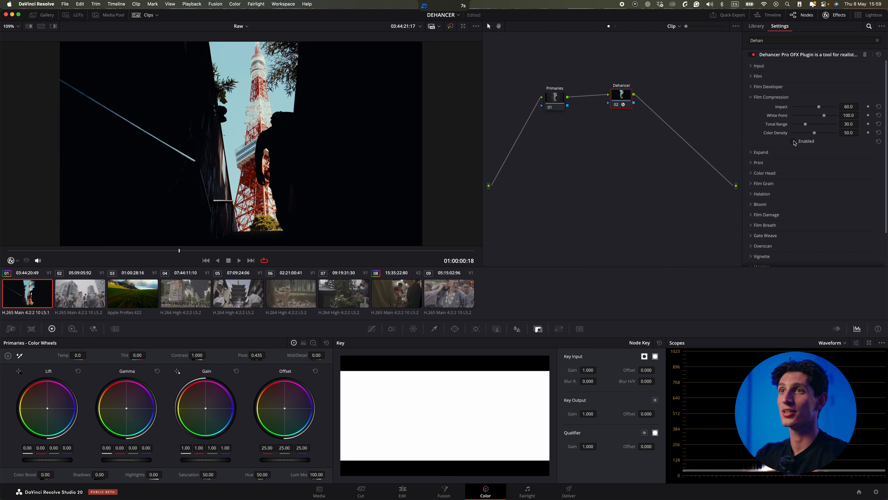
click(794, 141)
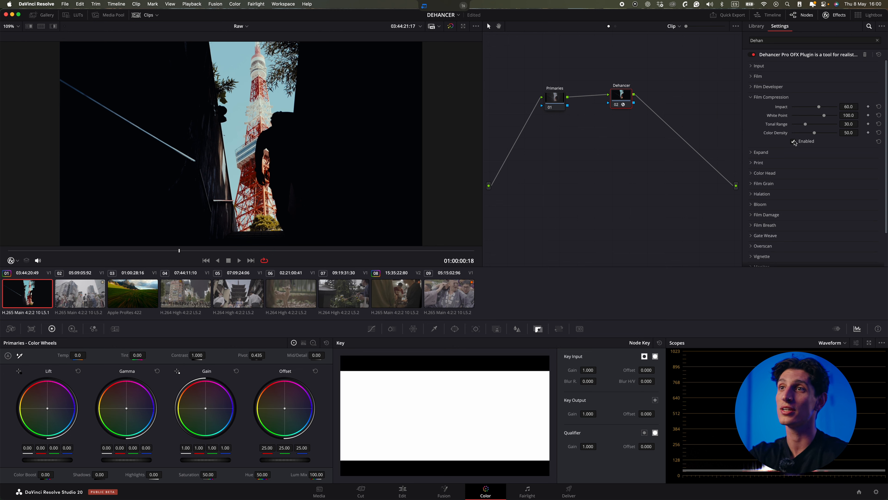
click(789, 97)
click(790, 107)
mouse_move(812, 118)
mouse_down()
mouse_move(832, 119)
mouse_move(808, 118)
mouse_up()
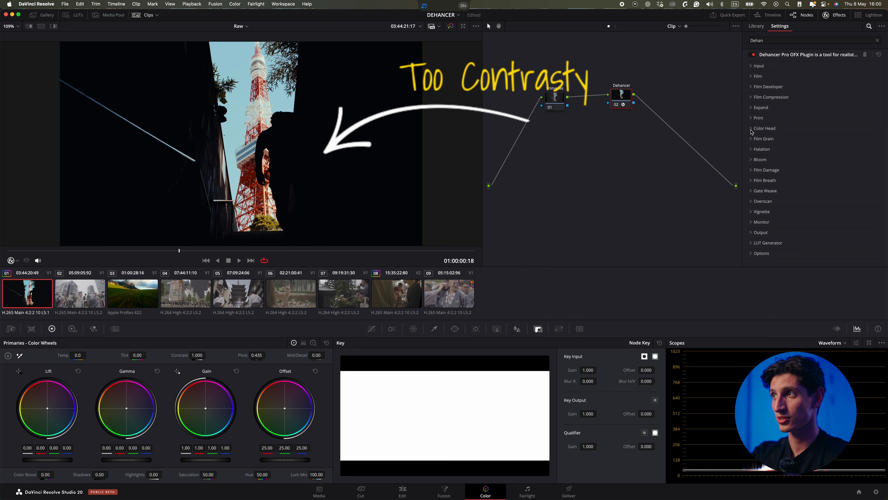
Lower the contrast and pivot on the Primaries node.
click(552, 97)
drag(553, 98, 555, 86)
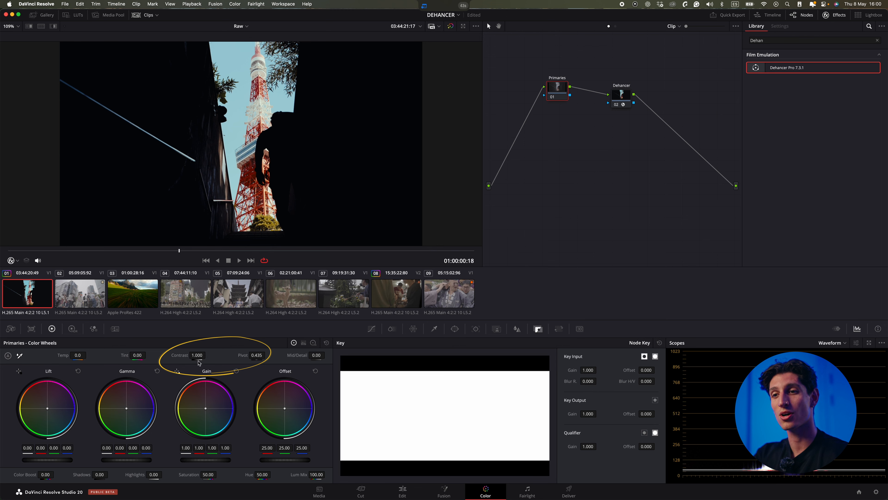
drag(199, 355, 145, 355)
drag(258, 356, 250, 355)
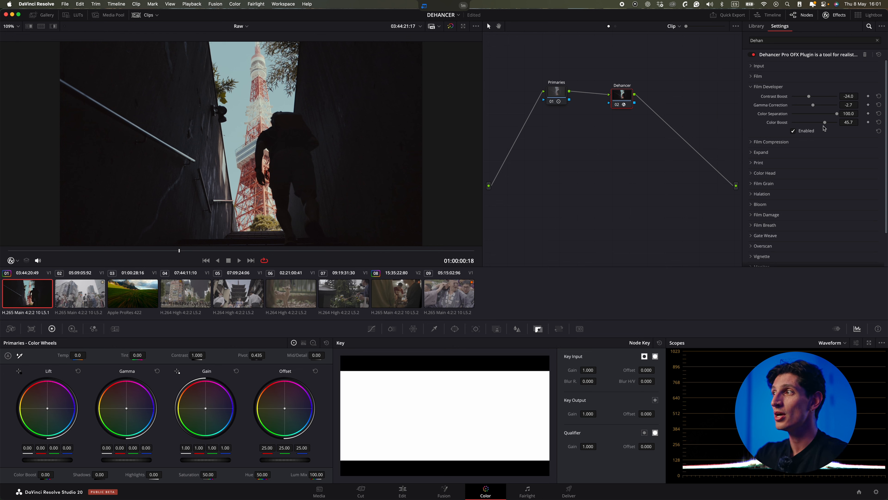
Reduce the Film Developer color boost on the Dehancer node.
drag(825, 122, 814, 123)
click(752, 87)
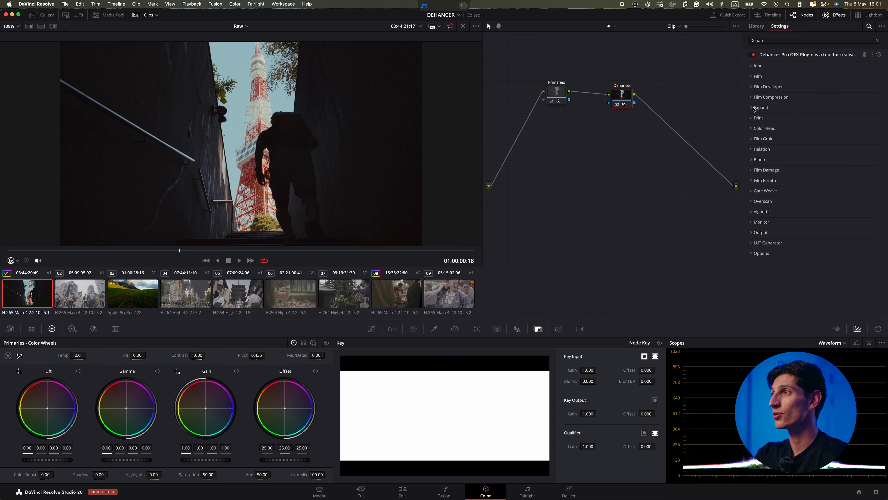
Adjust the Print color density slightly.
click(752, 119)
drag(822, 164, 829, 165)
click(752, 118)
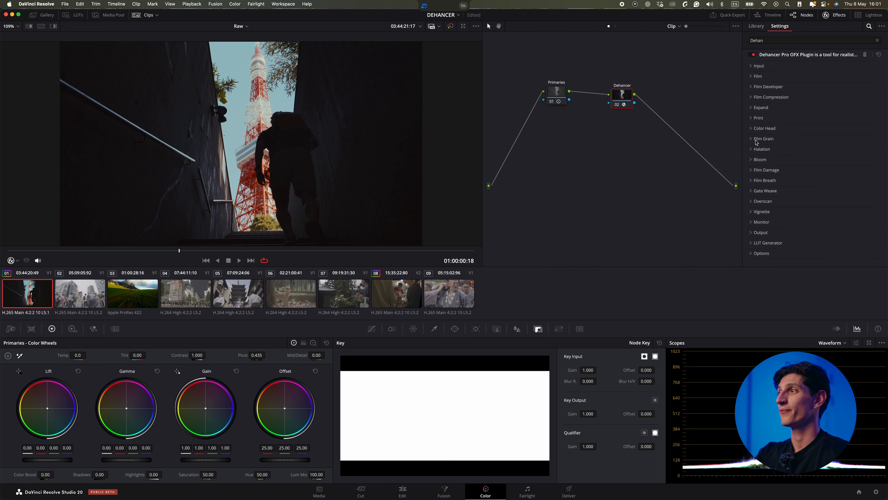
Set Color Head yellow-blue to 1.2, magenta-green to 13.6 and cyan-red to 8.9.
click(751, 128)
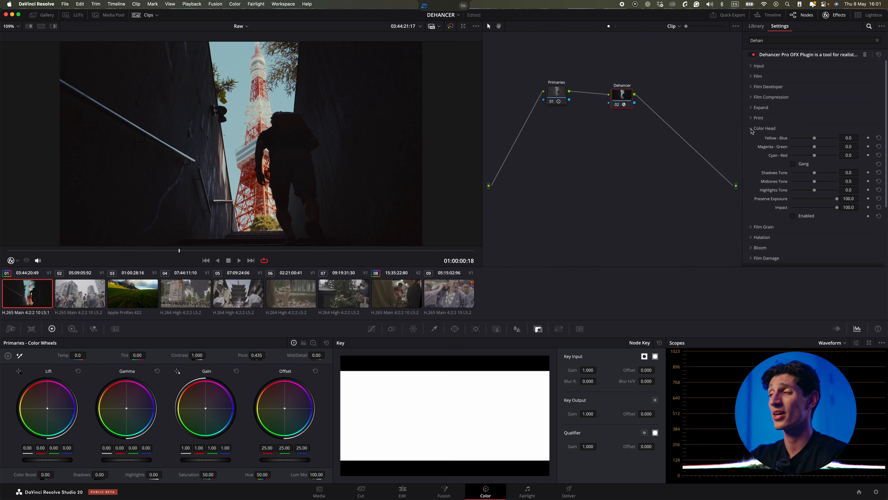
mouse_move(814, 138)
mouse_down()
mouse_move(805, 138)
mouse_move(816, 138)
mouse_move(812, 148)
mouse_move(822, 146)
mouse_move(810, 155)
mouse_move(819, 155)
mouse_up()
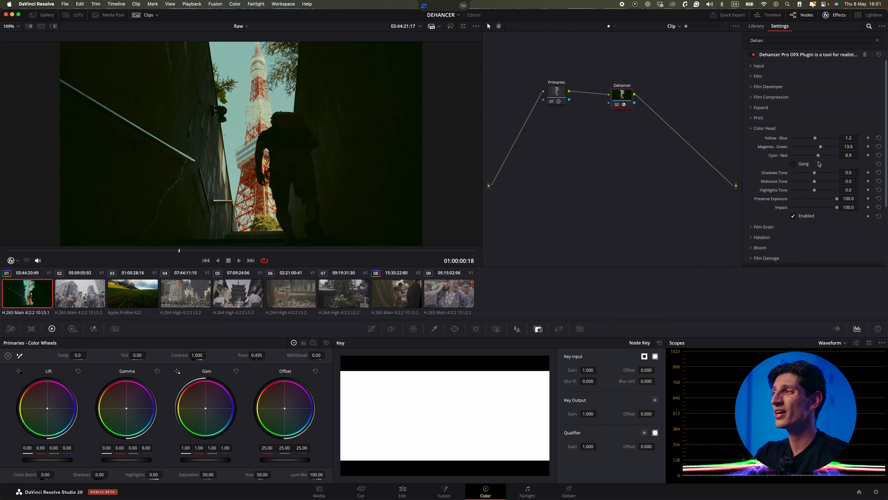
click(765, 128)
Open the Film Grain section and enable it.
click(751, 139)
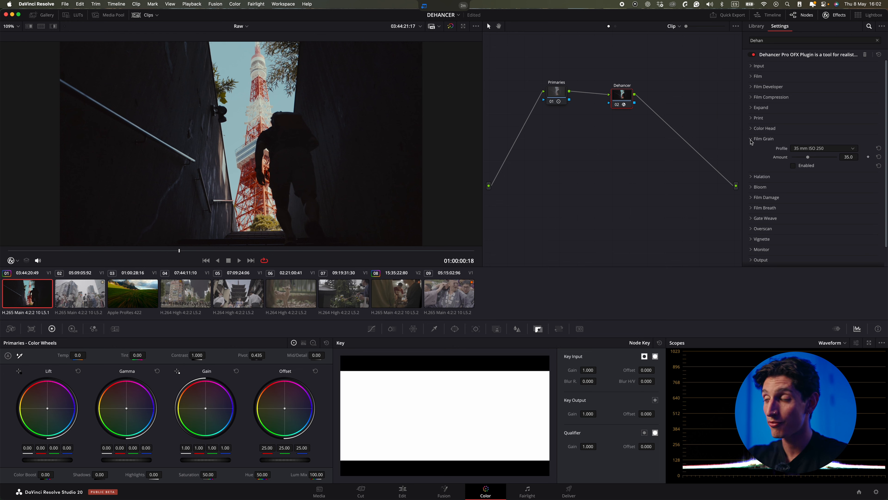
scroll(262, 147, up, 10)
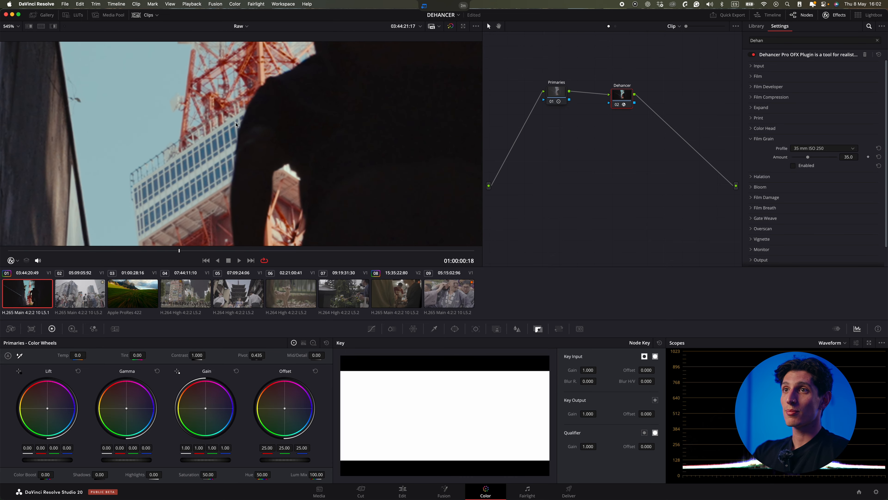
drag(238, 125, 300, 190)
click(794, 166)
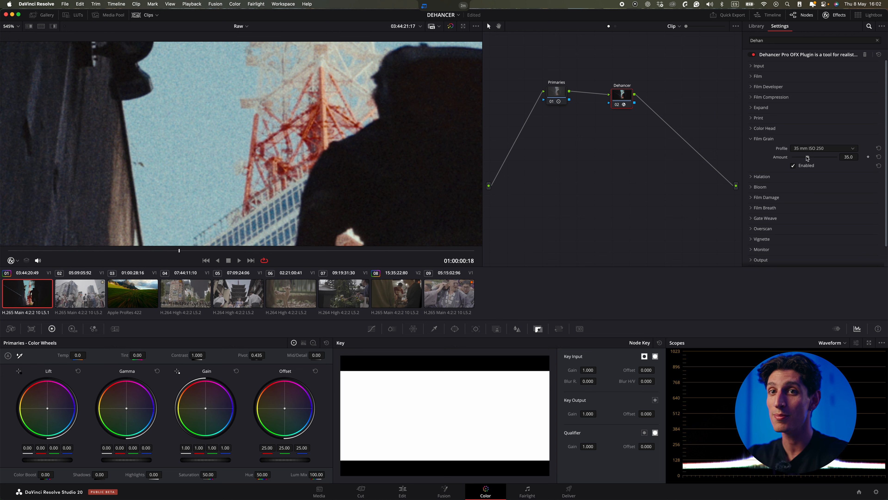
Set the Film Grain profile to 65 mm ISO 50 and raise the amount to about 20.9.
click(809, 147)
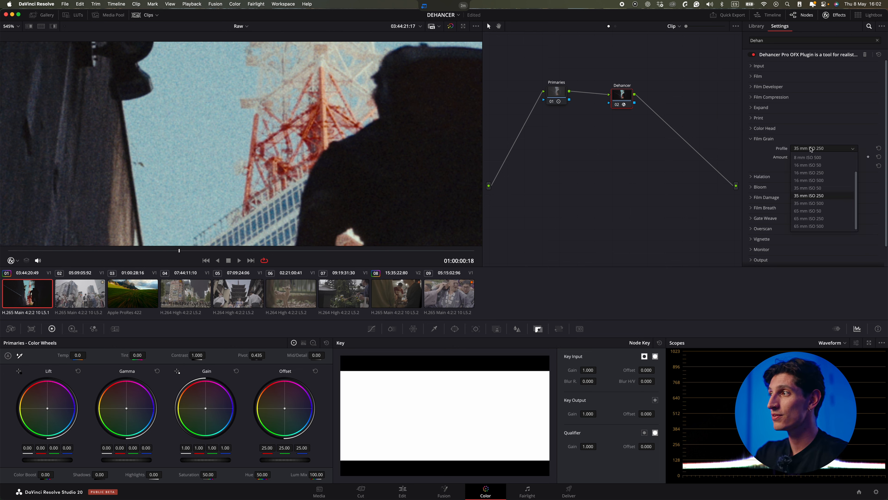
scroll(810, 196, up, 3)
click(813, 208)
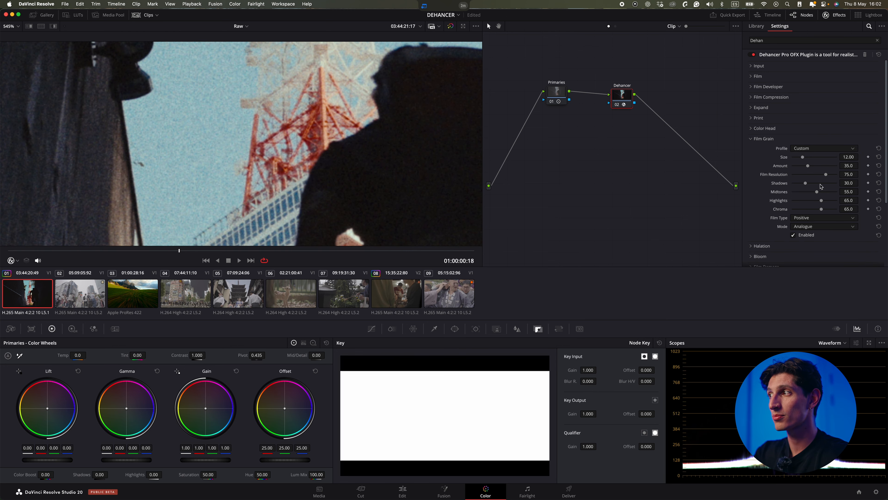
click(811, 149)
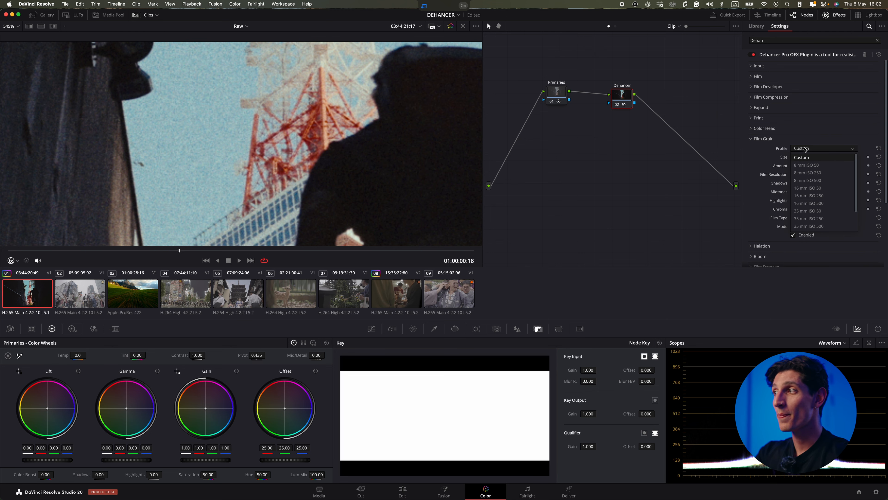
click(813, 214)
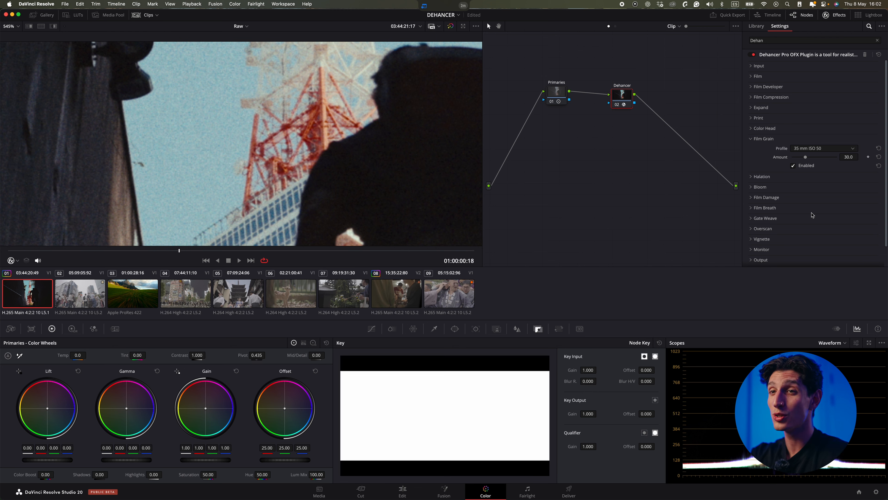
click(800, 149)
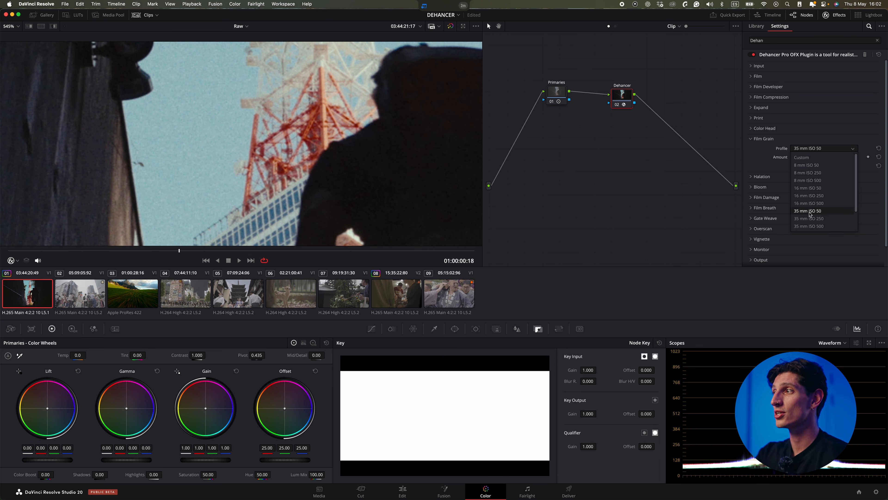
scroll(814, 200, down, 3)
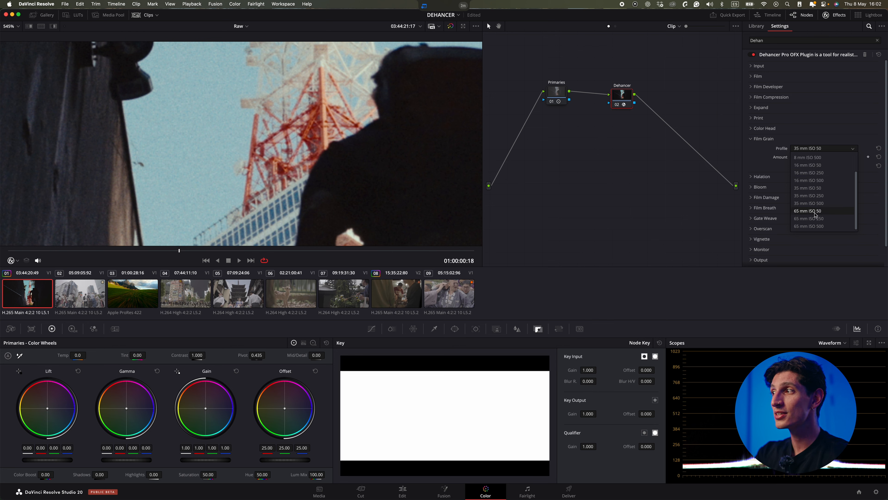
click(815, 211)
drag(797, 157, 802, 159)
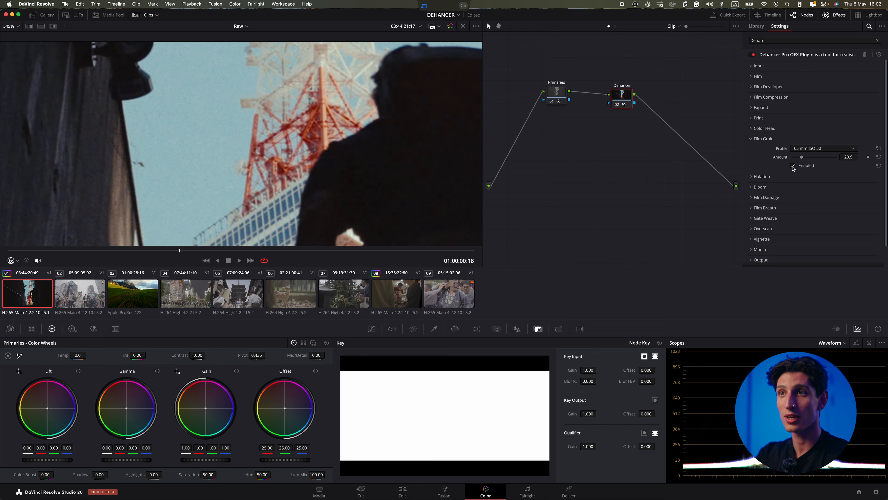
Open the Halation section and toggle it off and on to compare its effect.
click(758, 139)
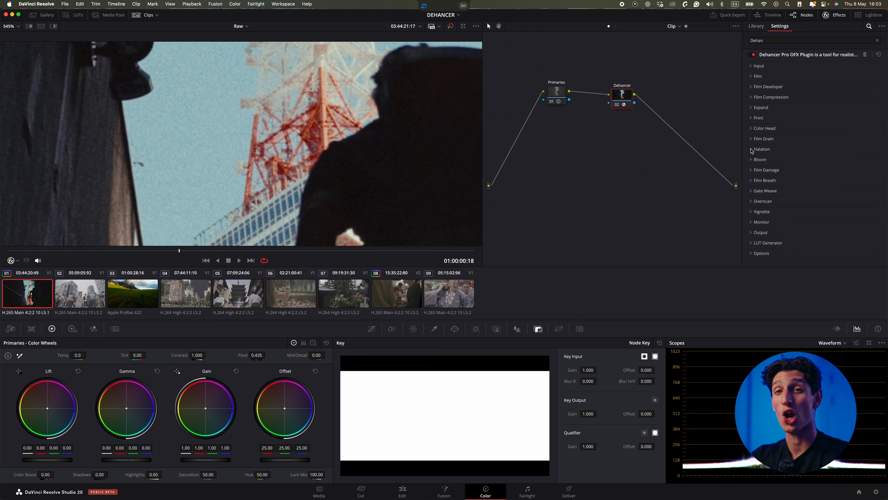
click(752, 149)
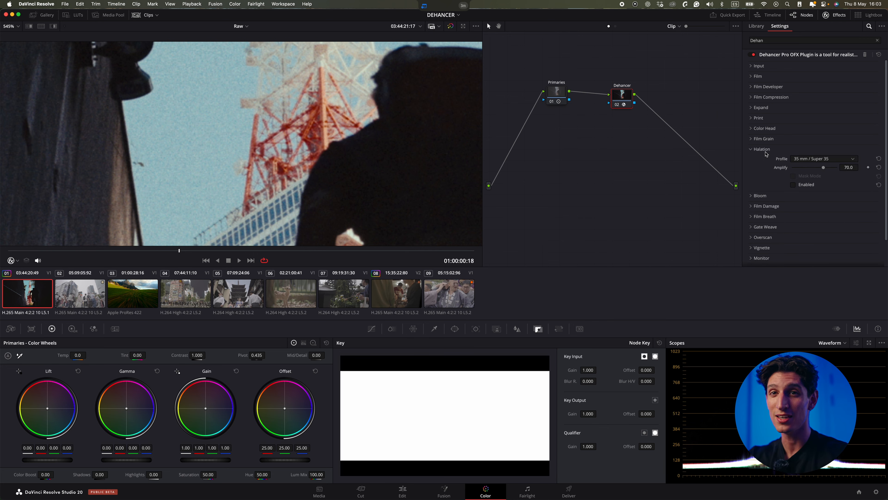
scroll(332, 148, down, 3)
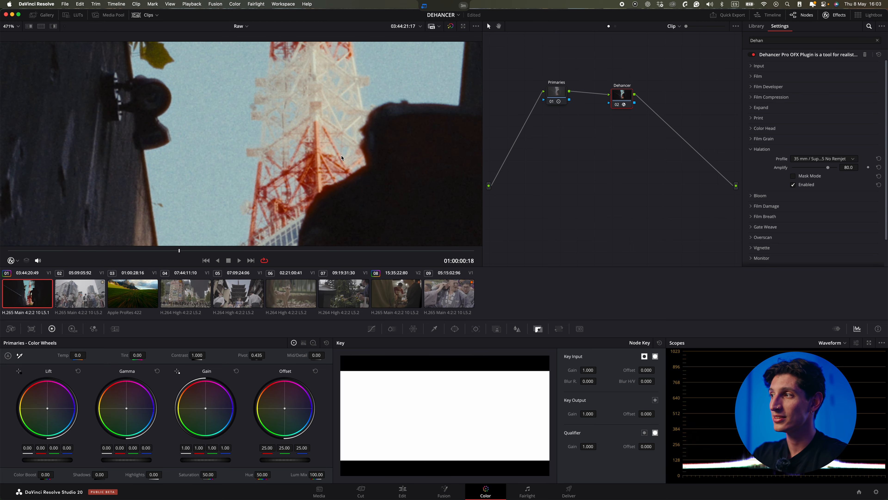
click(794, 185)
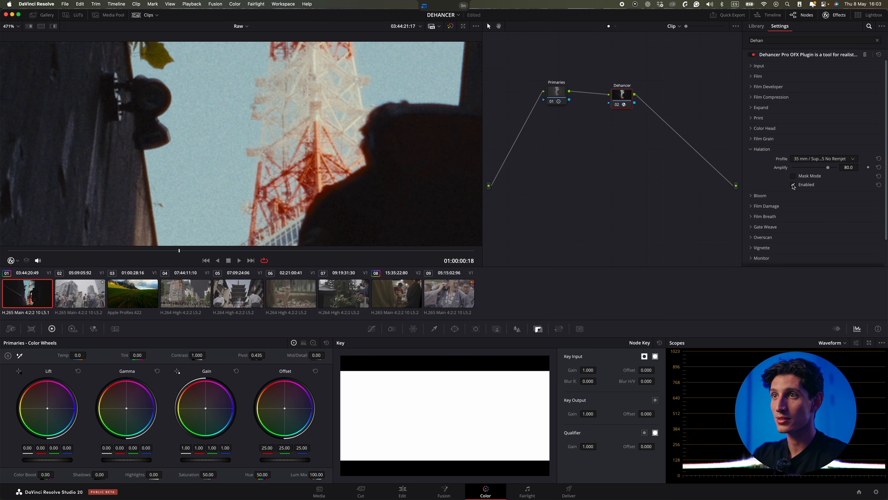
click(794, 185)
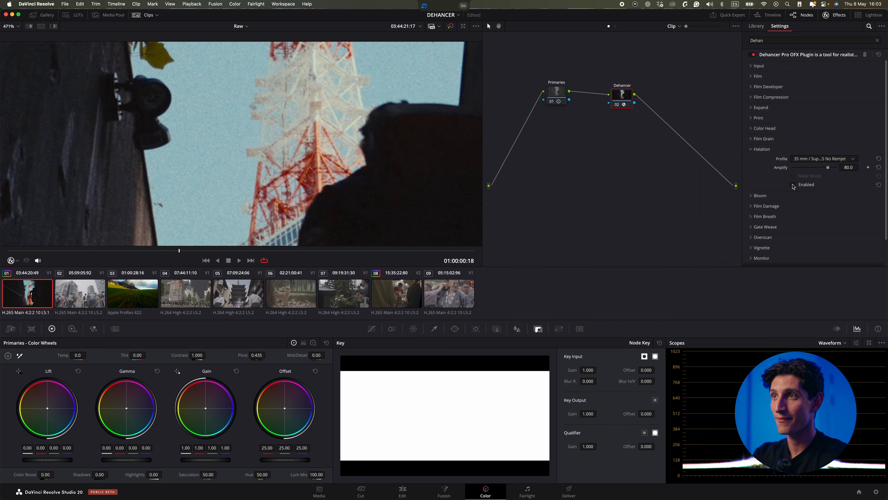
Set the Halation profile to 35 mm / Super 35 No Remjet, keep it enabled, and lower its amplify.
click(815, 160)
click(810, 208)
scroll(315, 162, down, 10)
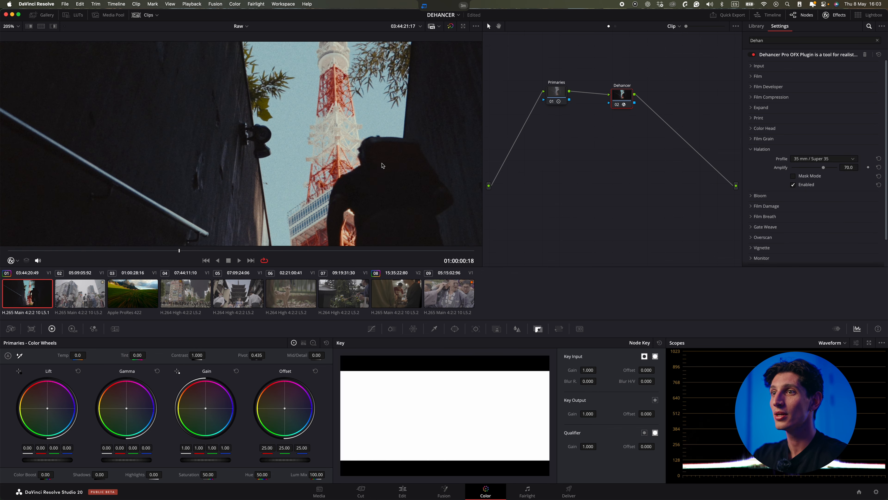
click(793, 185)
click(793, 185)
click(793, 185)
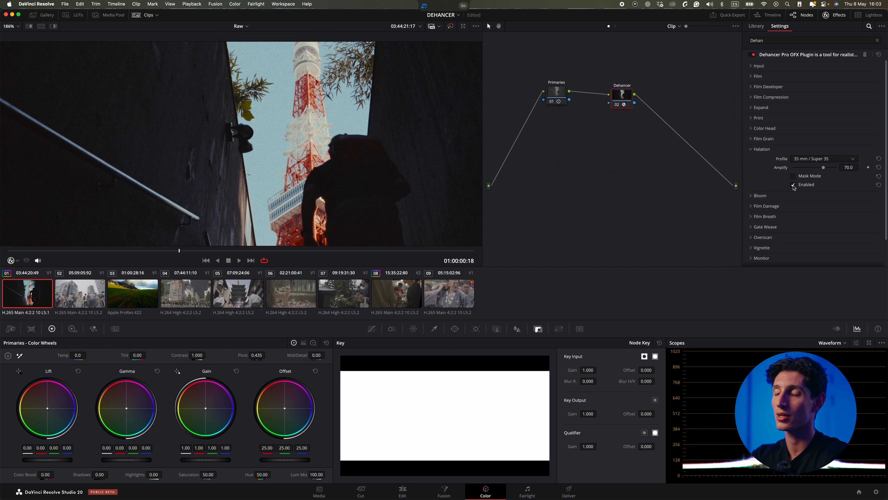
click(824, 159)
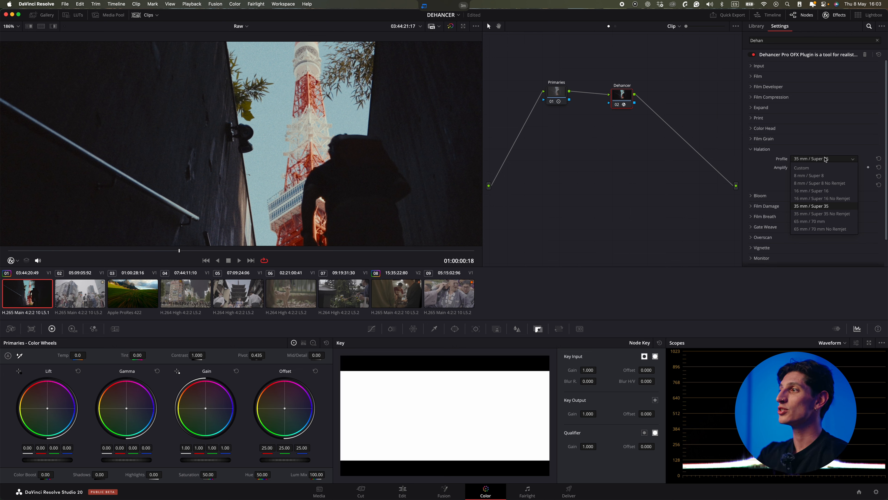
click(827, 214)
scroll(325, 151, up, 6)
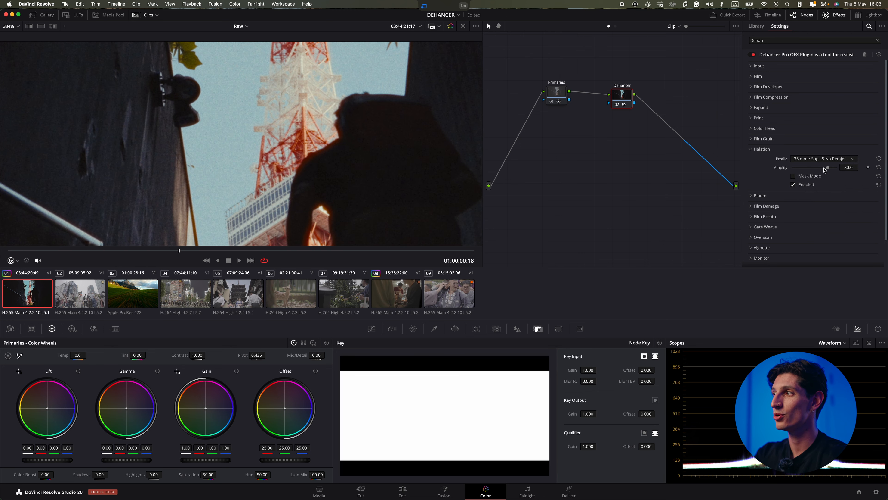
drag(830, 170, 806, 170)
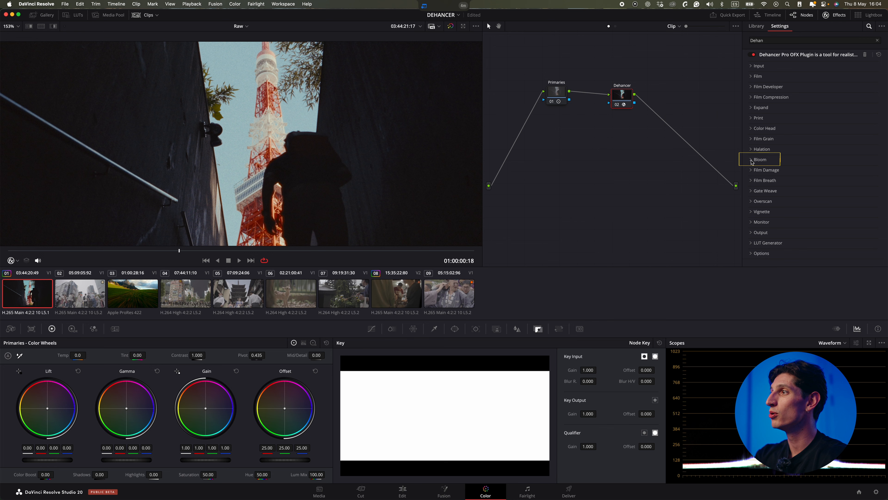
Open and enable Bloom with its amplify at about 60.5.
click(752, 160)
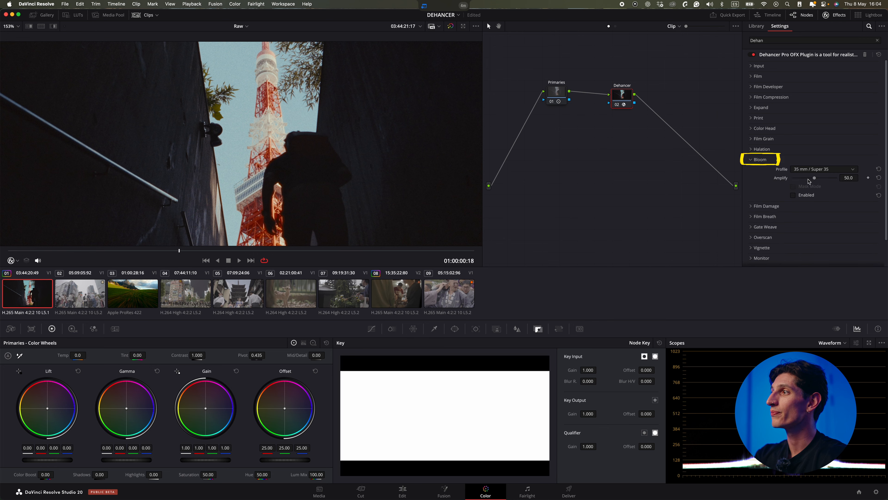
drag(329, 154, 336, 181)
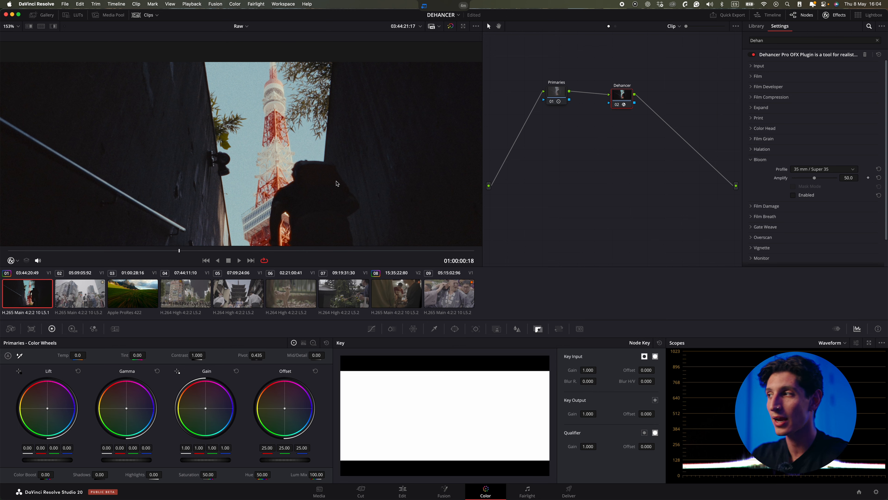
click(793, 196)
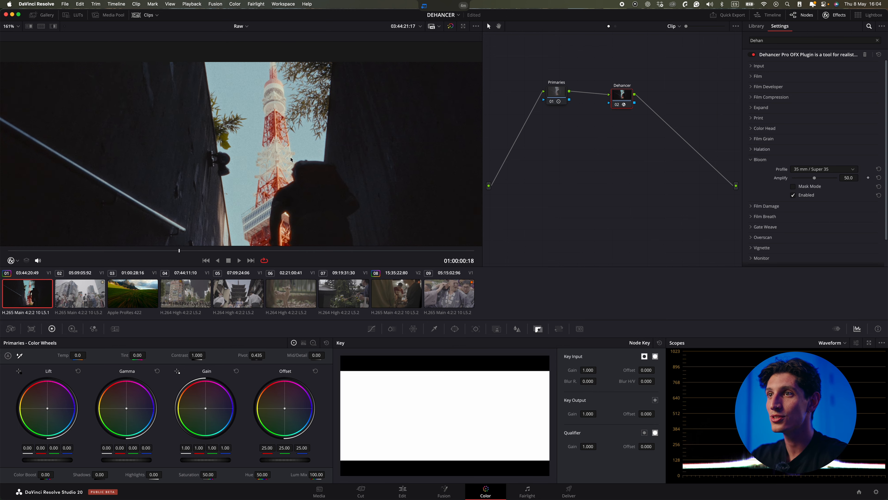
scroll(379, 165, up, 8)
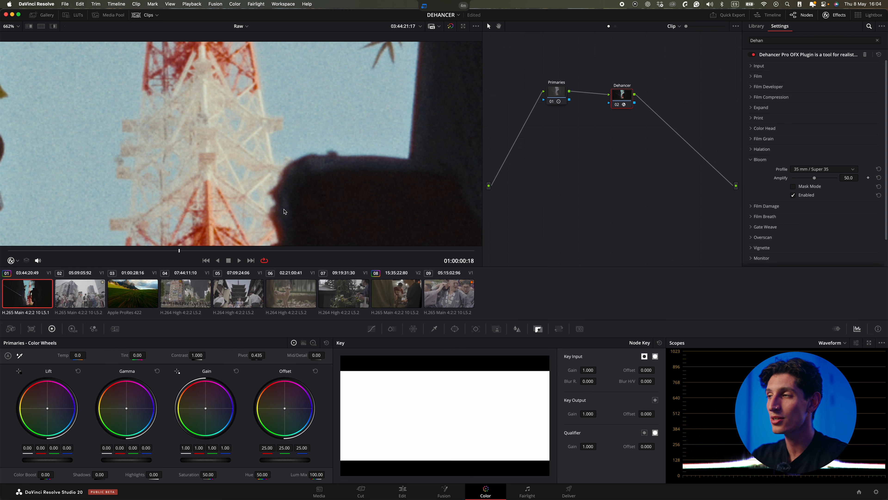
click(794, 195)
click(794, 195)
click(794, 195)
click(794, 195)
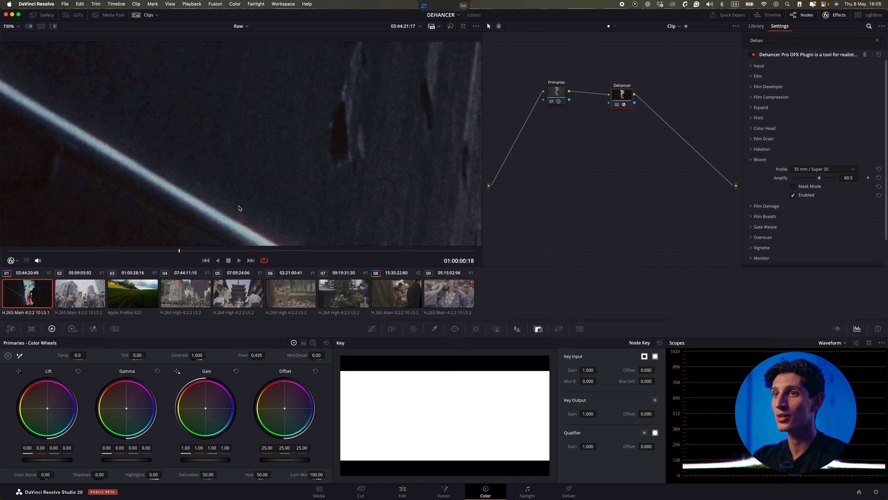
Toggle Bloom off and on to compare its effect on the image.
click(797, 197)
click(797, 197)
click(797, 196)
click(797, 196)
scroll(382, 188, down, 2)
scroll(382, 188, down, 5)
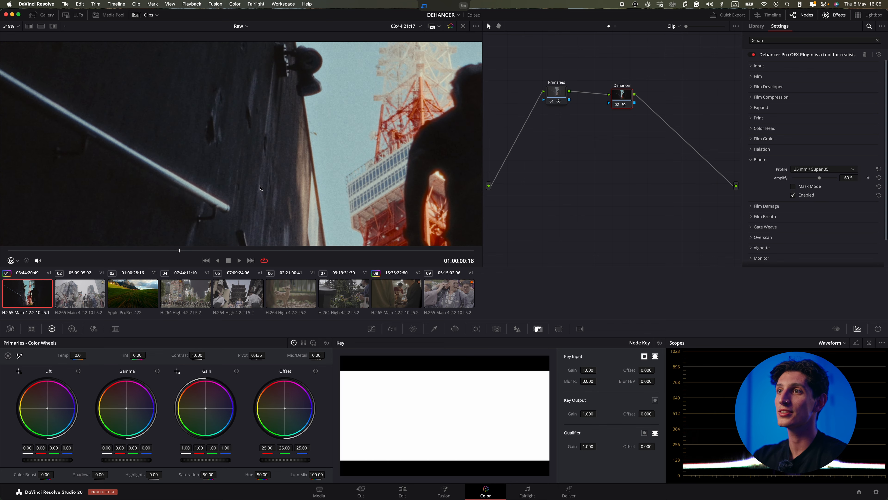
scroll(386, 176, down, 4)
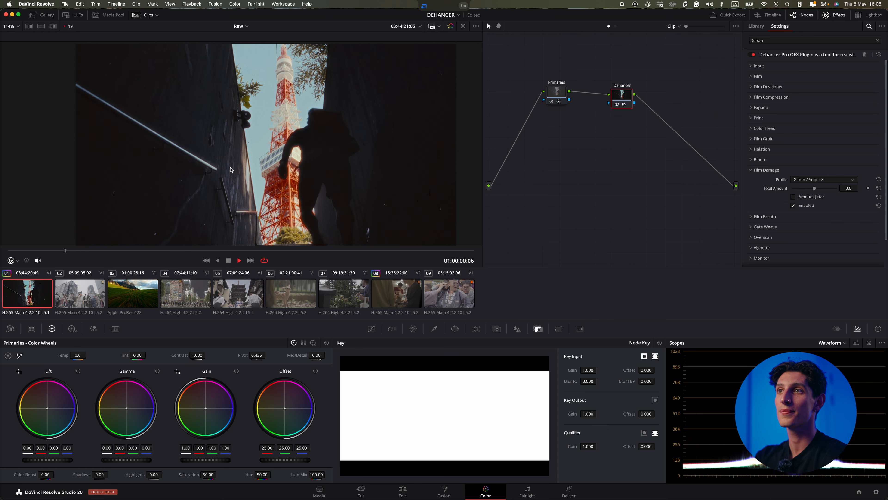
Enable Film Breath with the 8 mm / Super 8 profile and play the clip to preview it.
click(766, 169)
click(765, 180)
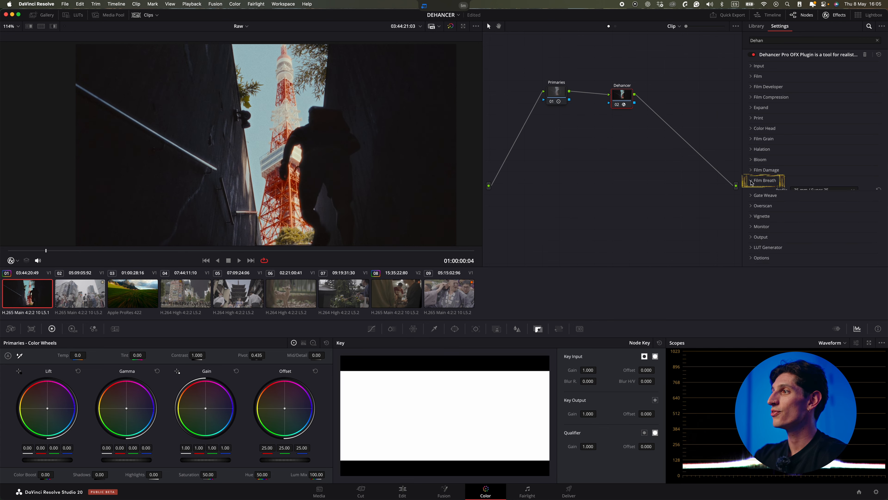
click(804, 191)
click(801, 207)
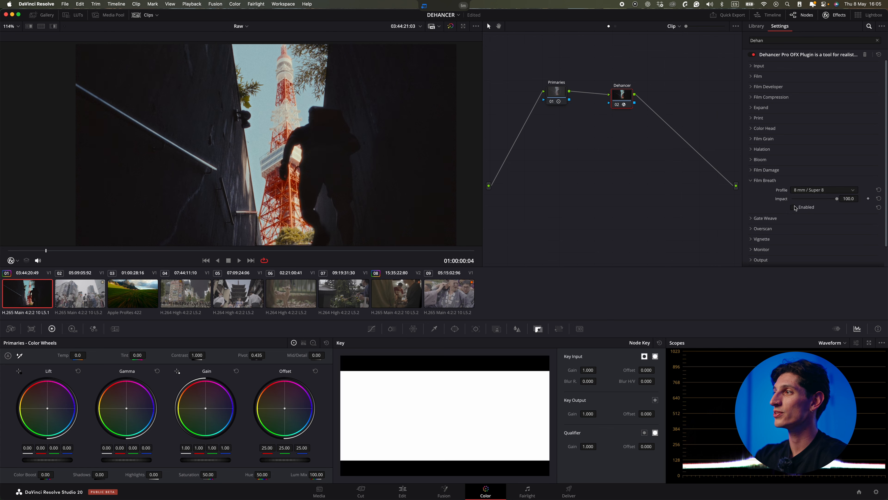
key(space)
scroll(388, 169, up, 5)
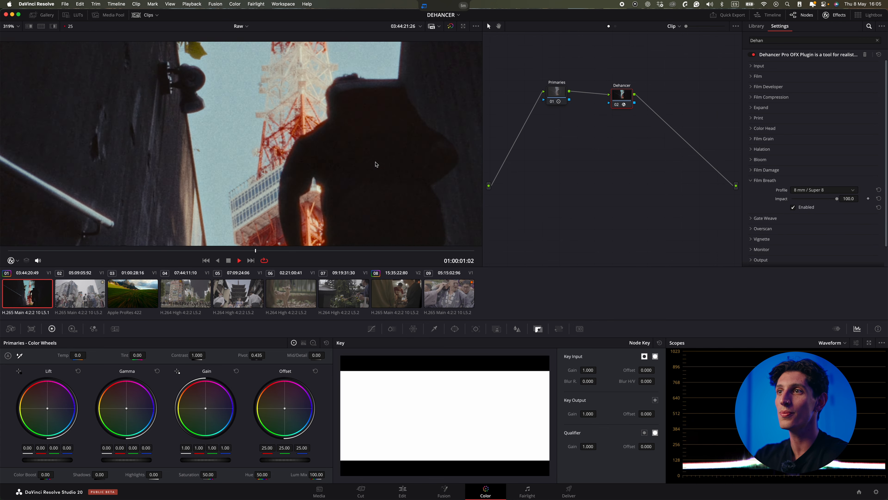
Set the Gate Weave profile to 8 mm / Super 8 and play the clip to preview it.
key(Down)
key(Up)
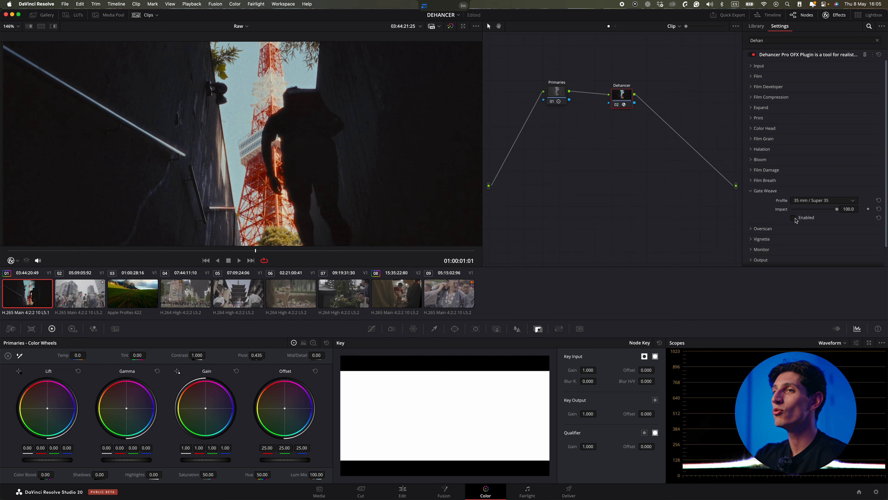
click(823, 200)
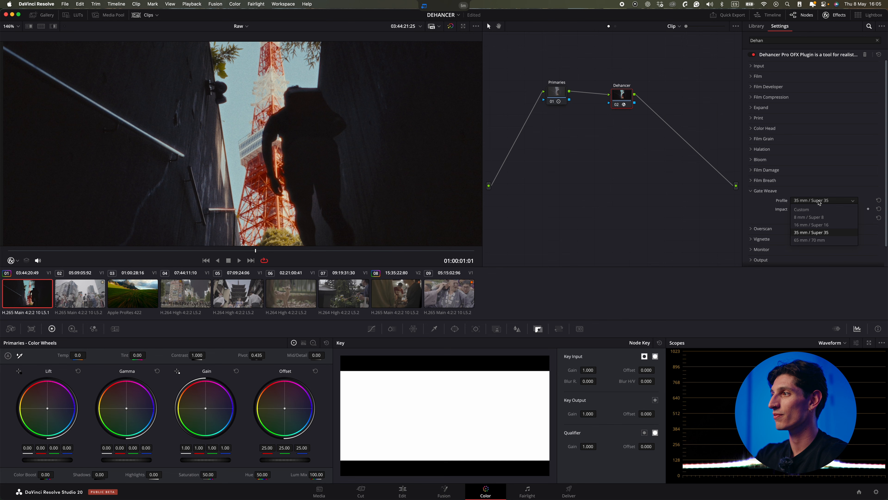
click(817, 222)
scroll(350, 170, down, 5)
key(space)
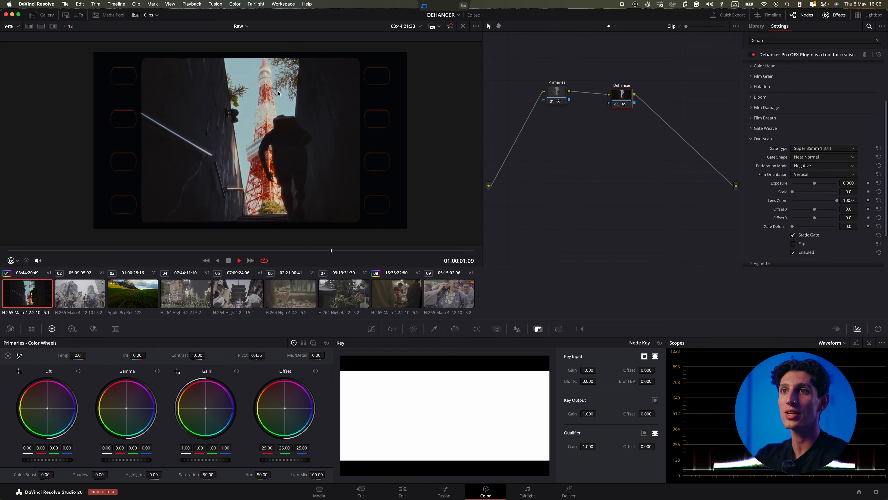
Try the Overscan gate types Super 16mm 1.66:1 and Standard 16mm 1.37:1.
key(space)
click(823, 148)
click(812, 174)
click(823, 148)
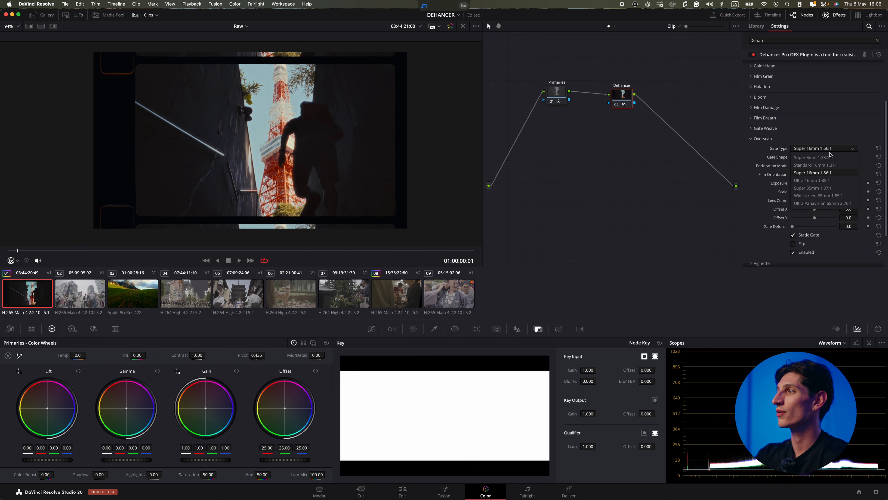
click(820, 165)
click(823, 148)
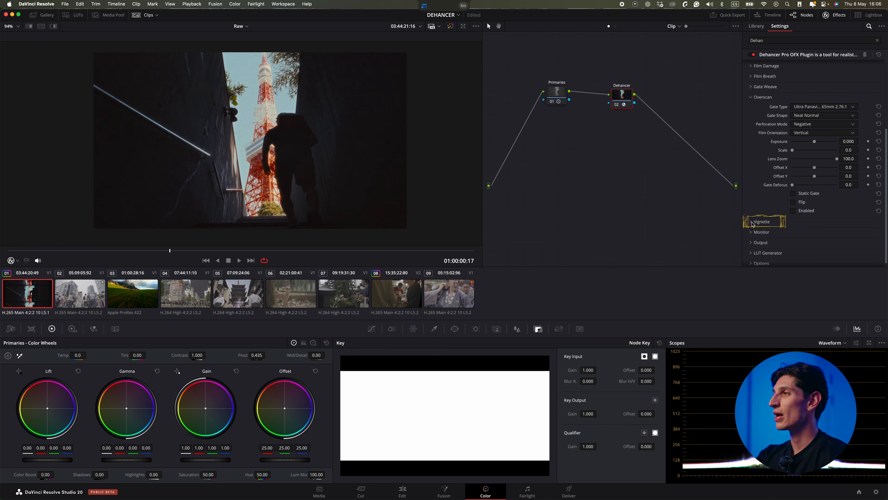
scroll(760, 155, up, 4)
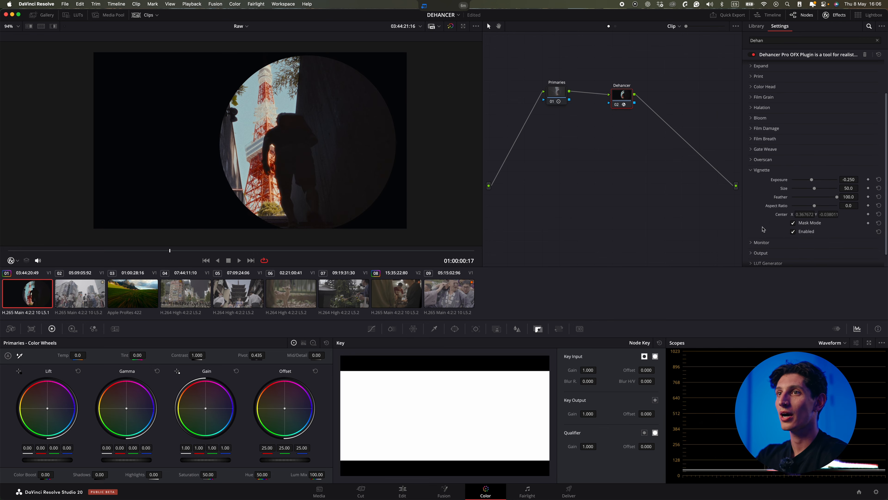
drag(339, 148, 282, 142)
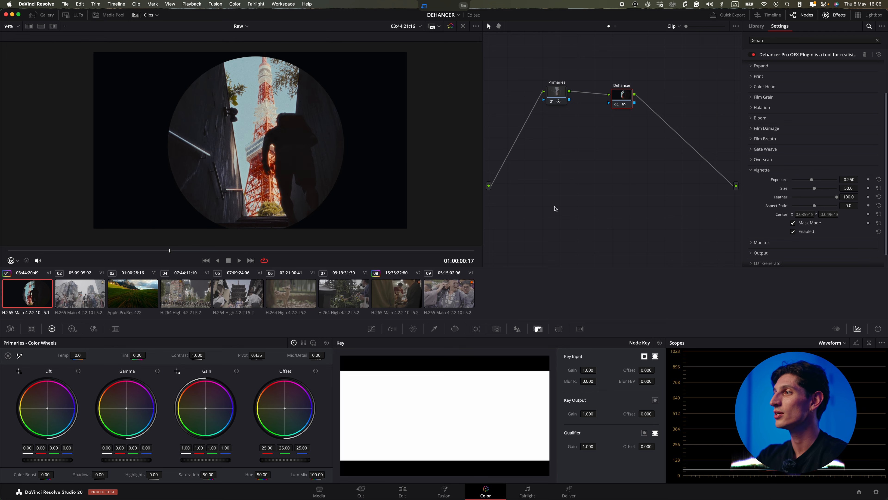
Turn off the vignette mask mode and nudge the vignette exposure slightly.
click(793, 223)
mouse_move(812, 180)
mouse_down()
mouse_move(795, 182)
mouse_move(813, 184)
mouse_up()
click(766, 170)
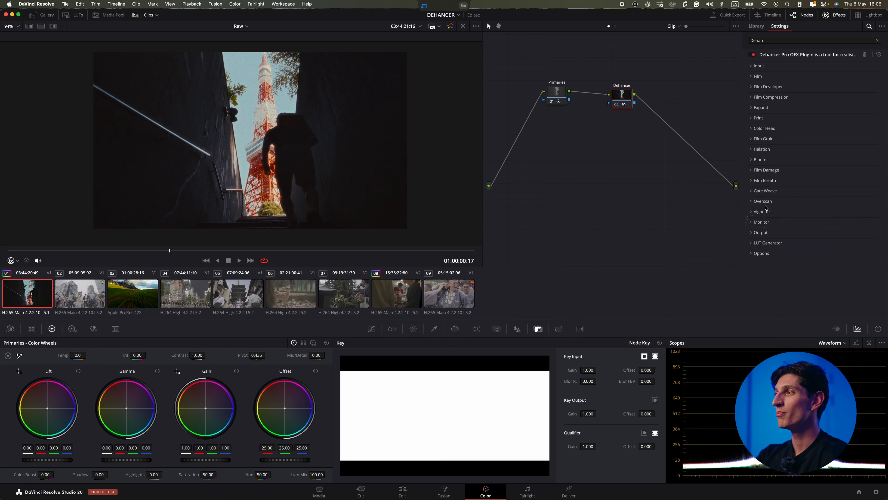
Preview the False Color IRE 16 zones monitor overlay and switch it off again.
click(775, 223)
click(793, 231)
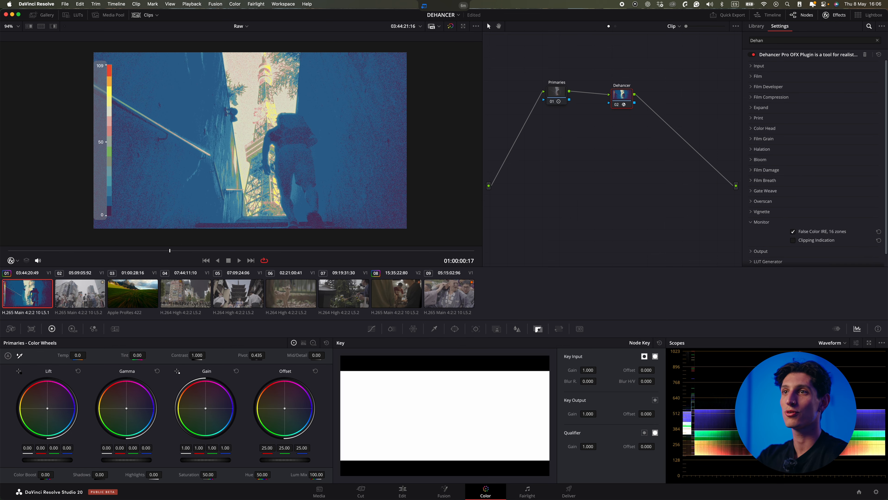
click(793, 232)
click(793, 232)
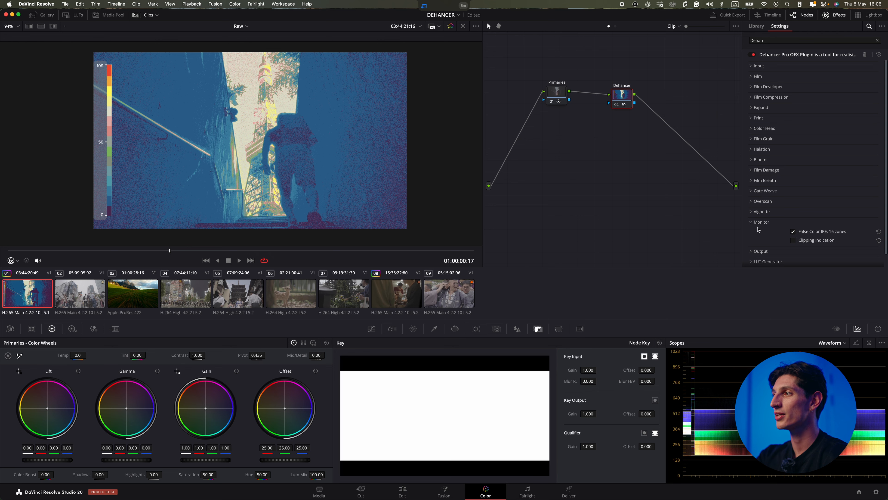
click(764, 222)
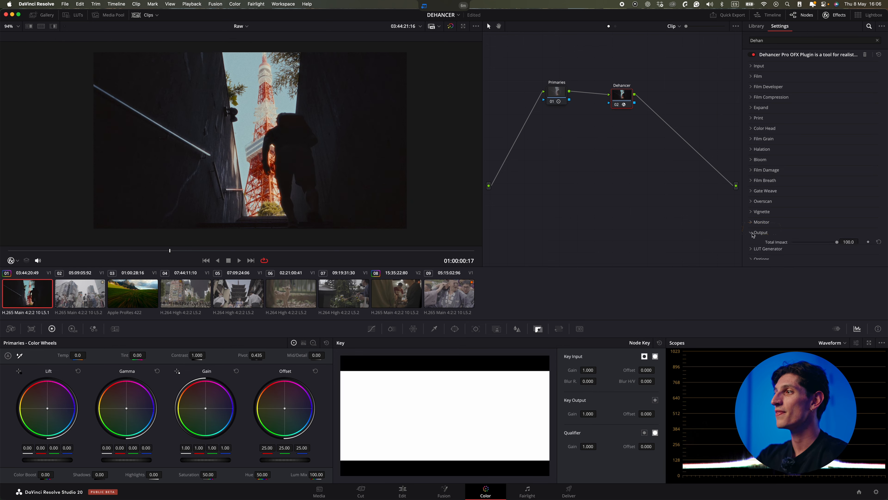
Lower the Output total impact of the Dehancer effect.
click(761, 231)
drag(835, 241, 813, 241)
click(750, 232)
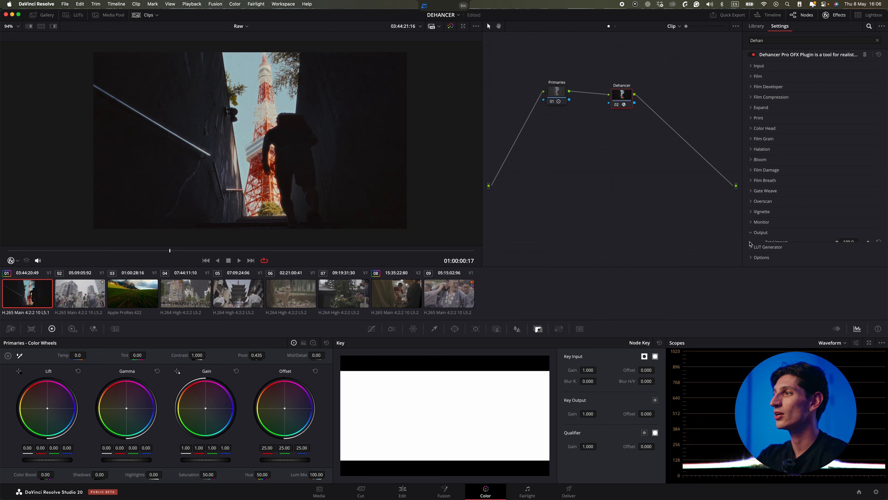
Open the LUT Generator, keep the LUT size at Normal (33x33x33), and export the LUT.
click(766, 247)
scroll(769, 245, down, 2)
click(801, 240)
click(815, 257)
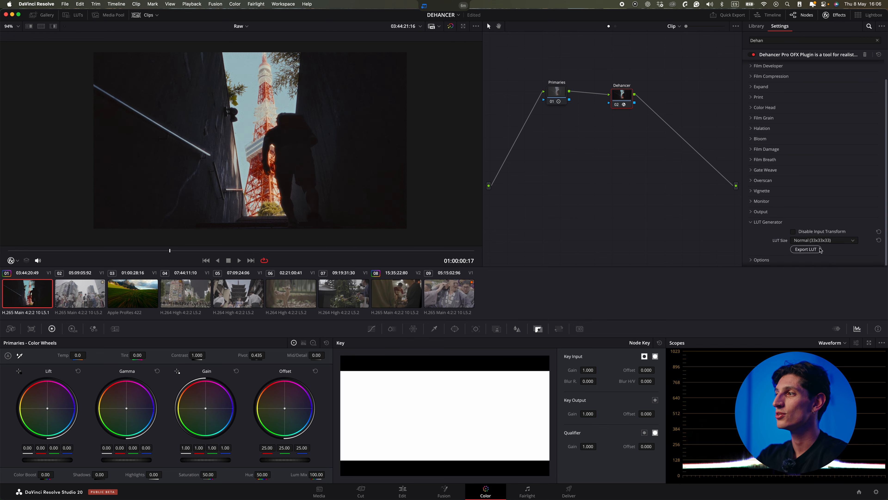